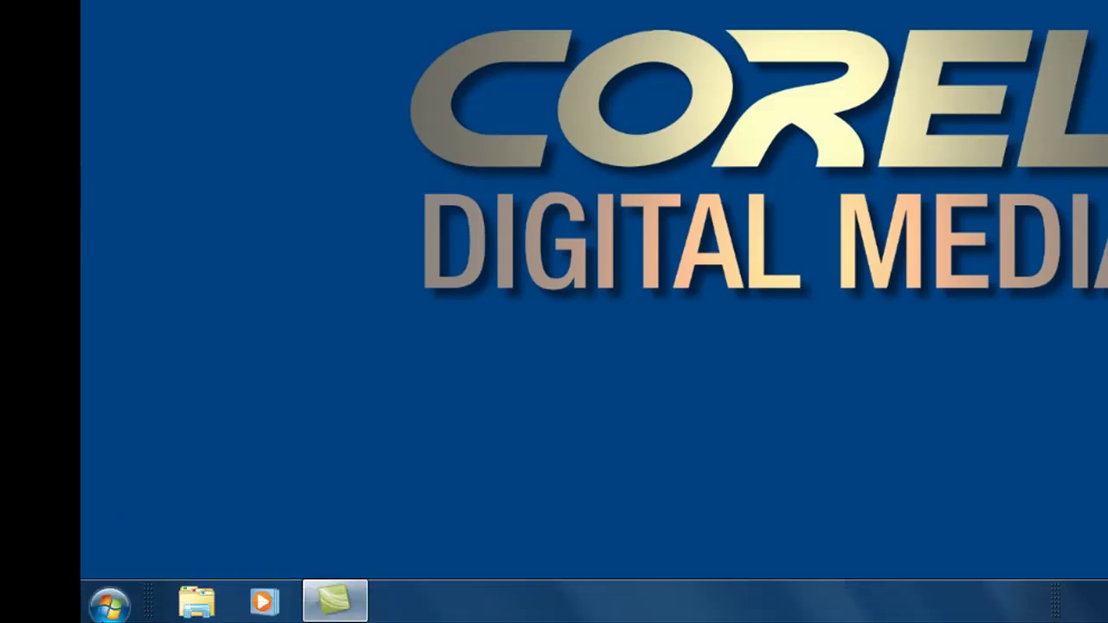
- Launch Corel PaintShop Photo Project Creator from the Windows Start menu
{"action": "left_click", "coordinate": [108, 602]}
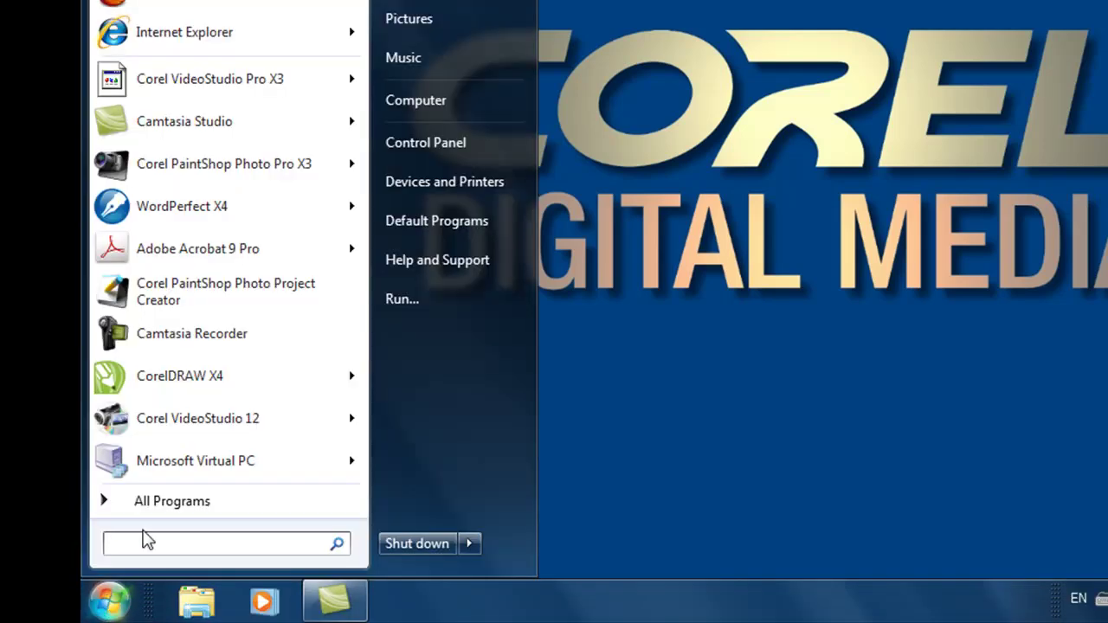
{"action": "left_click", "coordinate": [198, 307]}
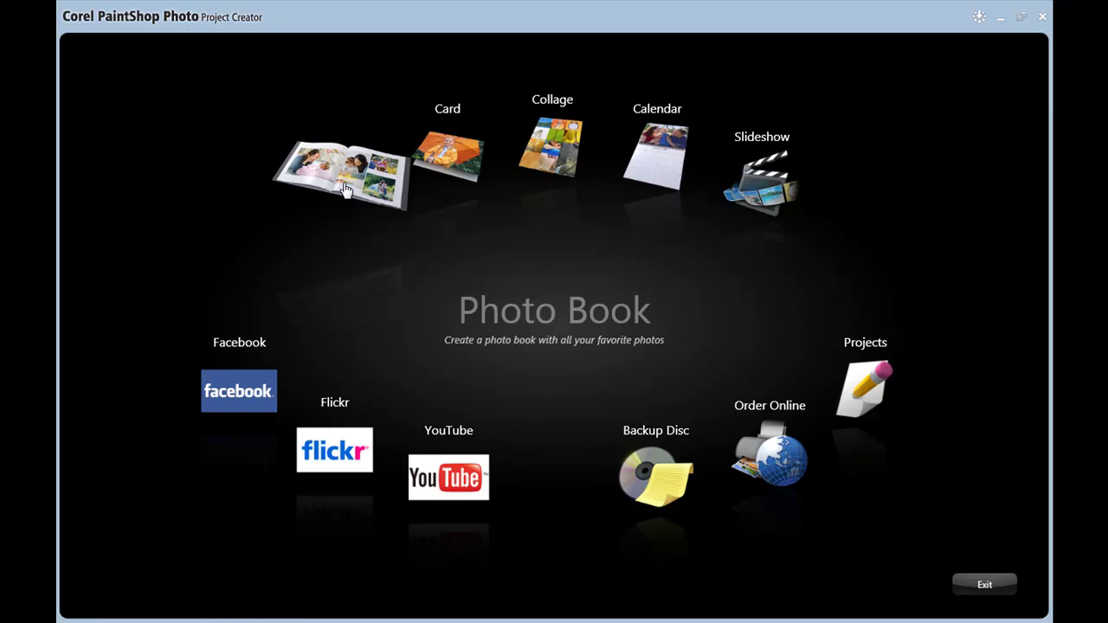
- Create a photo book named 'Jacqueline' in the beige style and proceed to photo selection
{"action": "left_click", "coordinate": [344, 189]}
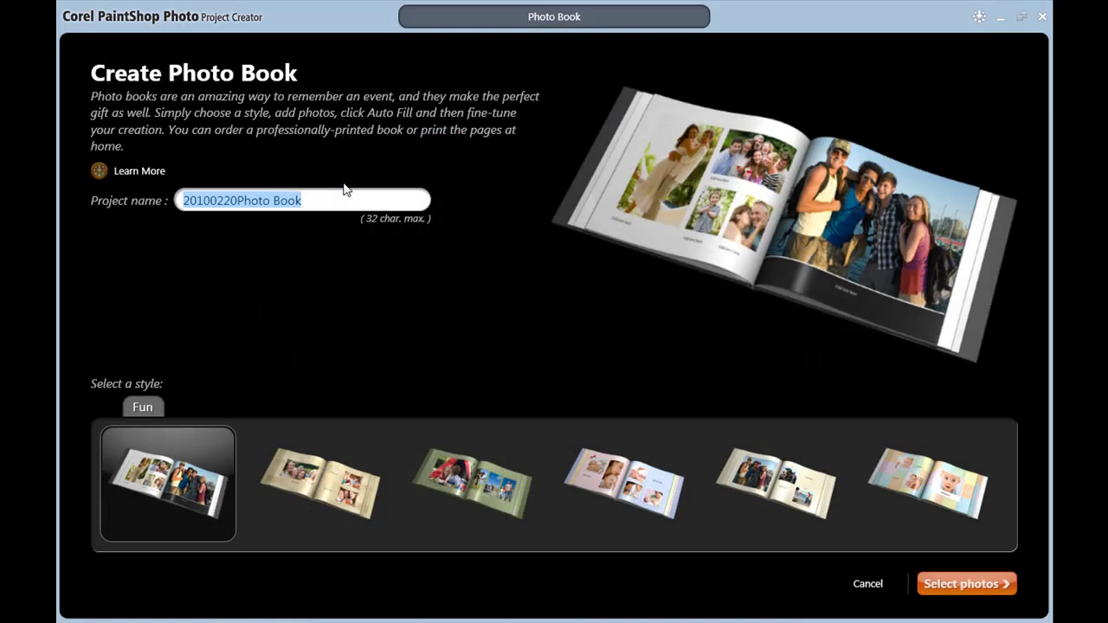
{"action": "type", "text": "Jac"}
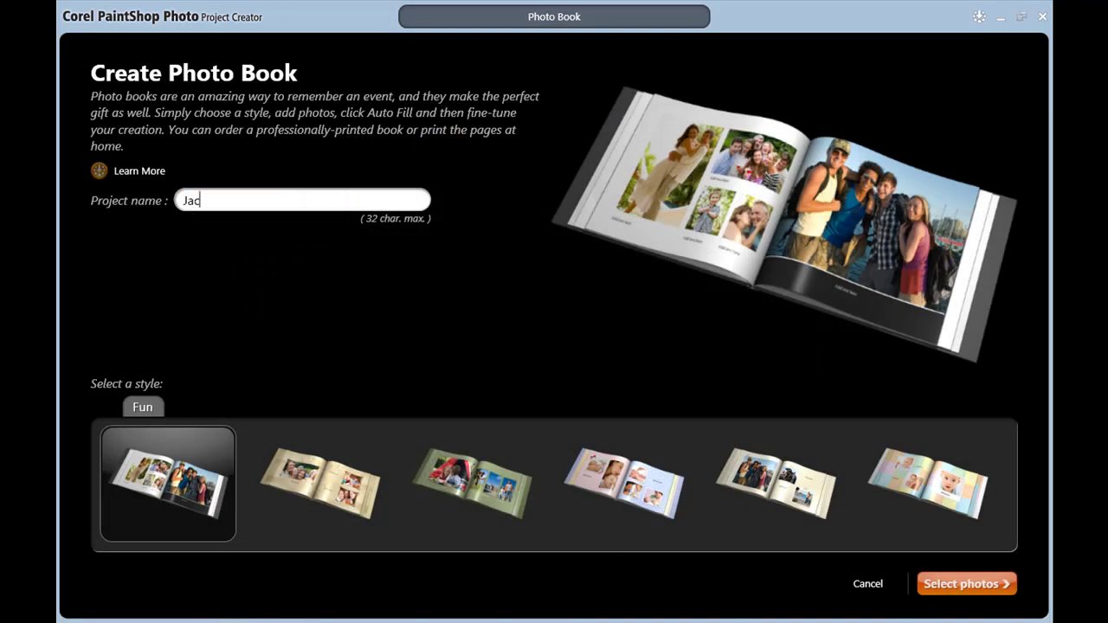
{"action": "type", "text": "queline"}
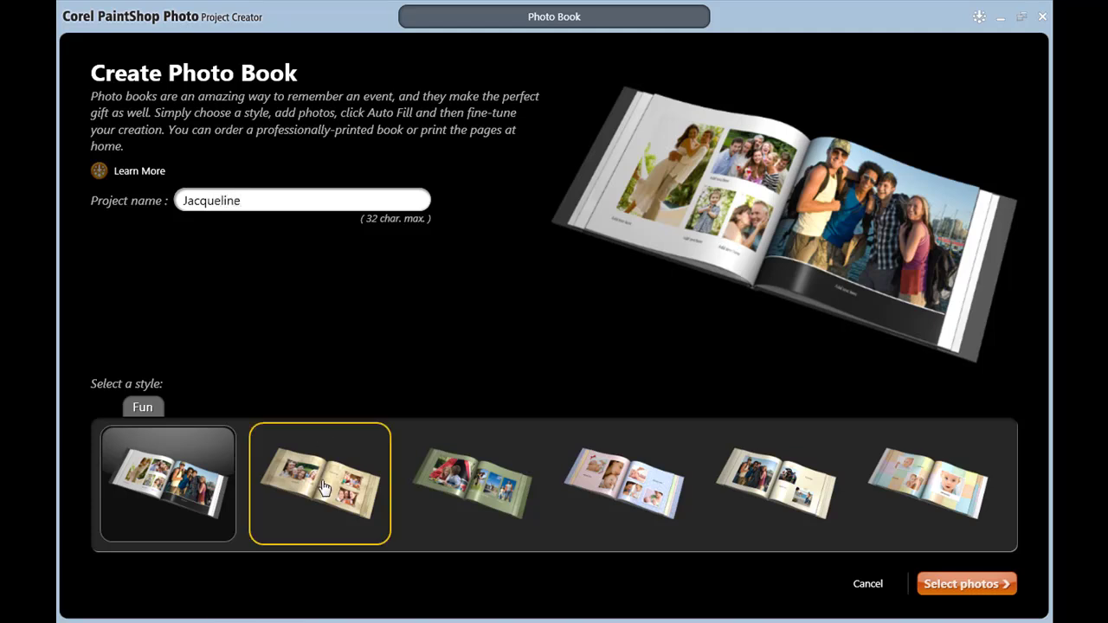
{"action": "left_click", "coordinate": [322, 488]}
{"action": "left_click", "coordinate": [424, 494]}
{"action": "left_click", "coordinate": [311, 487]}
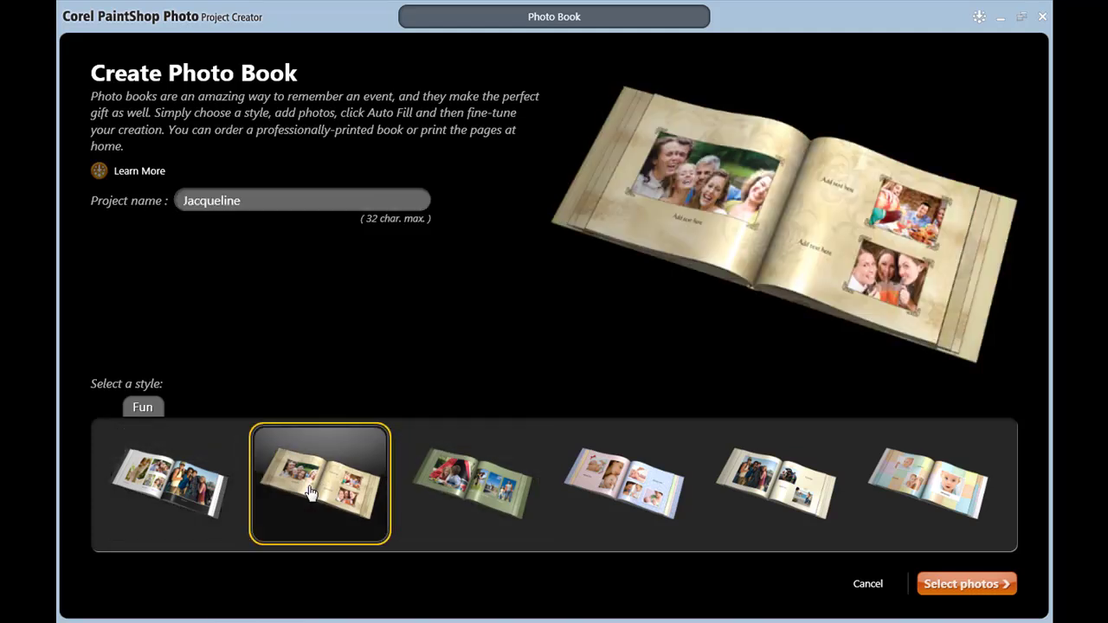
{"action": "left_click", "coordinate": [968, 585]}
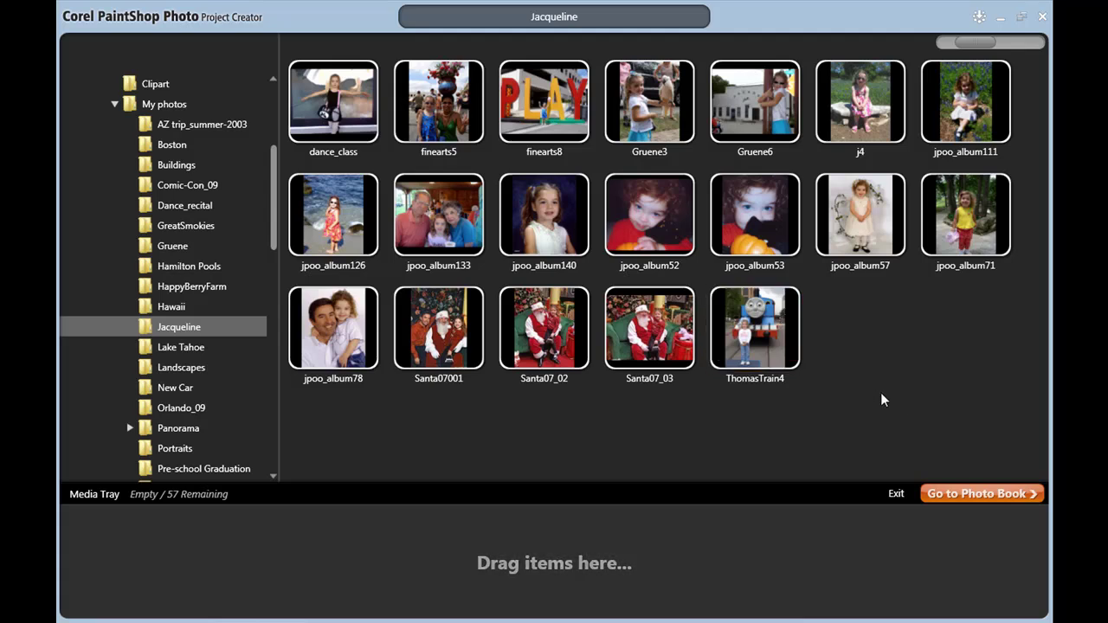
- Add all 19 Jacqueline folder photos to the Media Tray and go to the photo book
{"action": "key", "text": "ctrl+a"}
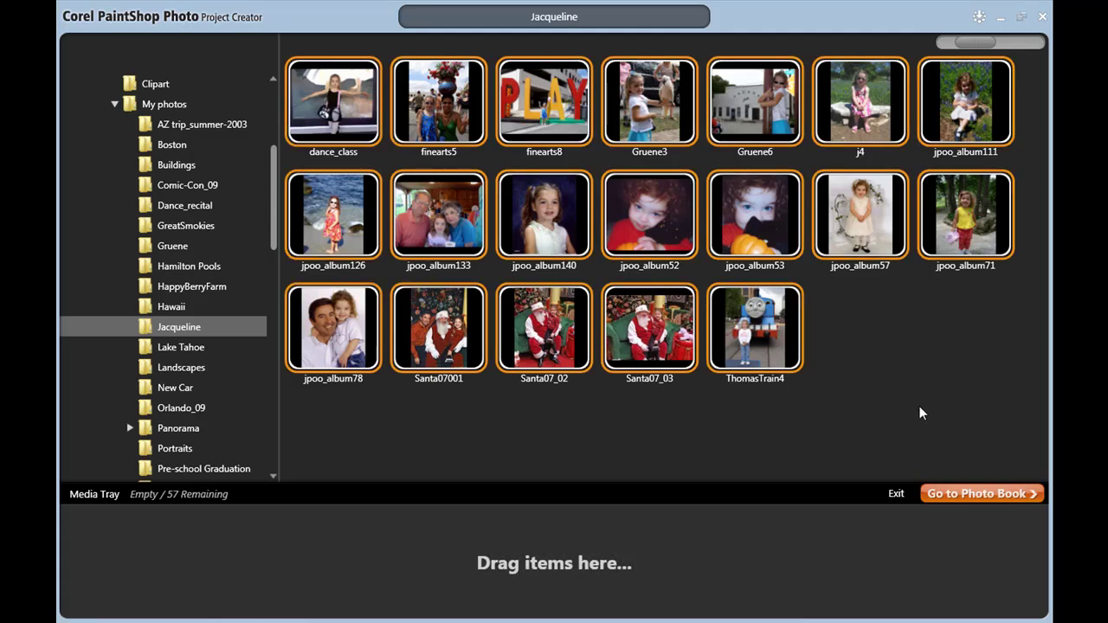
{"action": "left_click_drag", "start_coordinate": [654, 320], "coordinate": [563, 541]}
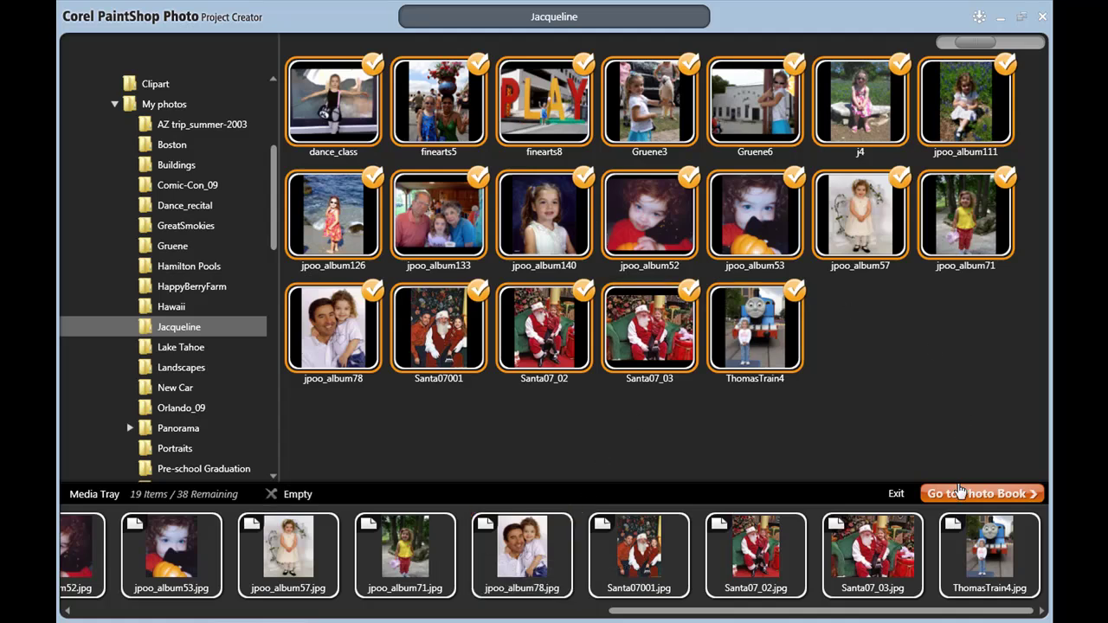
{"action": "left_click", "coordinate": [959, 492]}
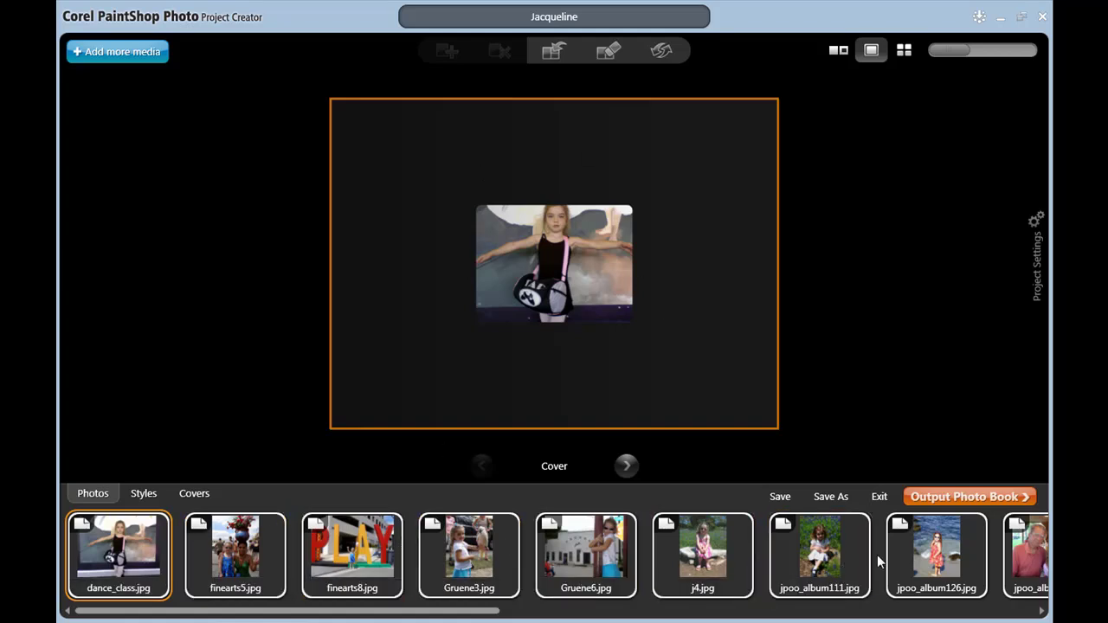
- Replace page 1's dance_class.jpg with finearts8.jpg, zoomed and positioned within the frame
{"action": "left_click", "coordinate": [625, 466]}
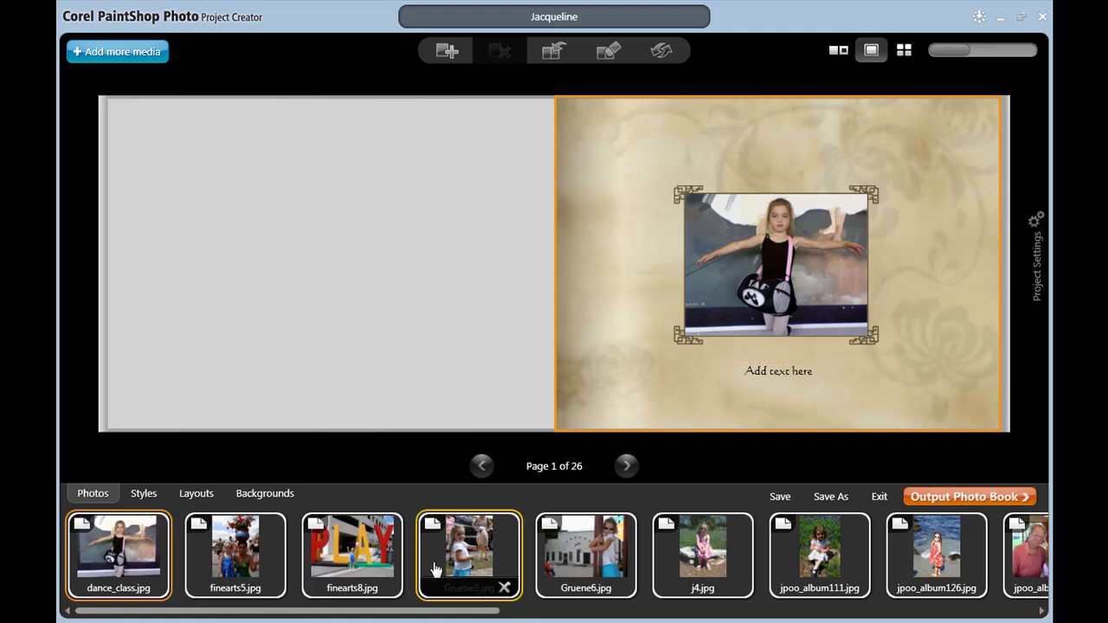
{"action": "left_click_drag", "start_coordinate": [372, 561], "coordinate": [781, 303]}
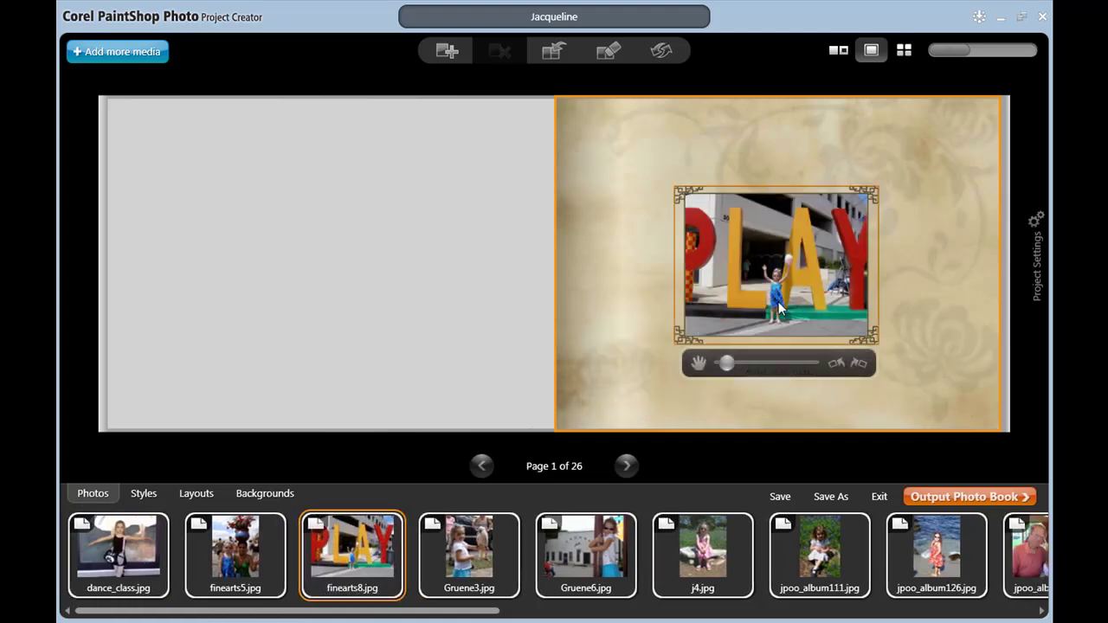
{"action": "left_click_drag", "start_coordinate": [730, 371], "coordinate": [738, 370]}
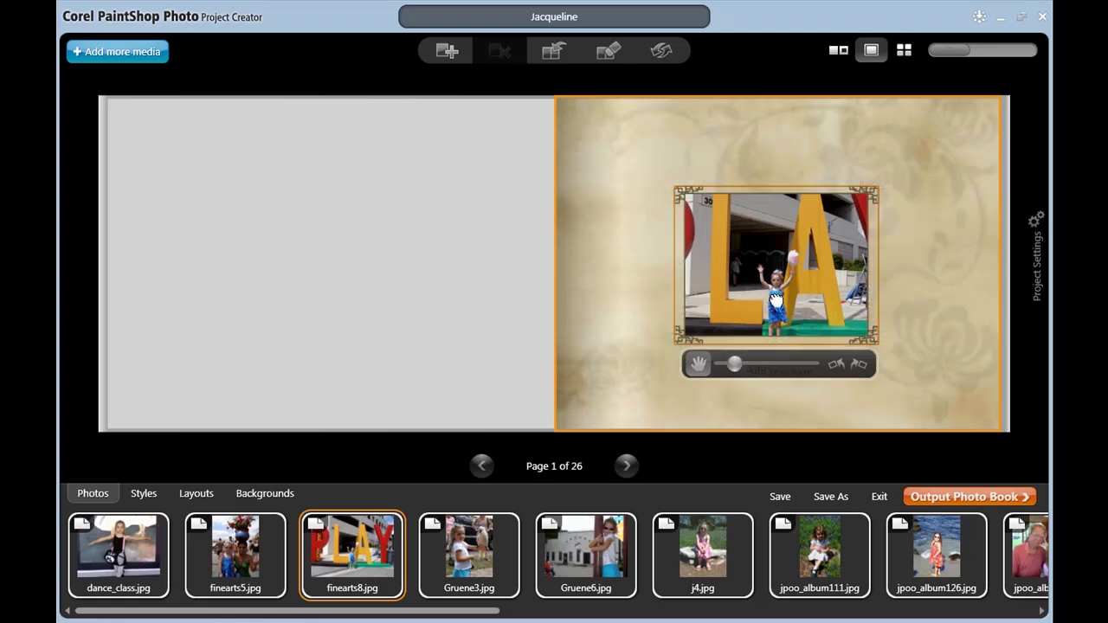
{"action": "mouse_move", "coordinate": [776, 299]}
{"action": "left_mouse_down"}
{"action": "mouse_move", "coordinate": [759, 294]}
{"action": "mouse_move", "coordinate": [766, 299]}
{"action": "left_mouse_up"}
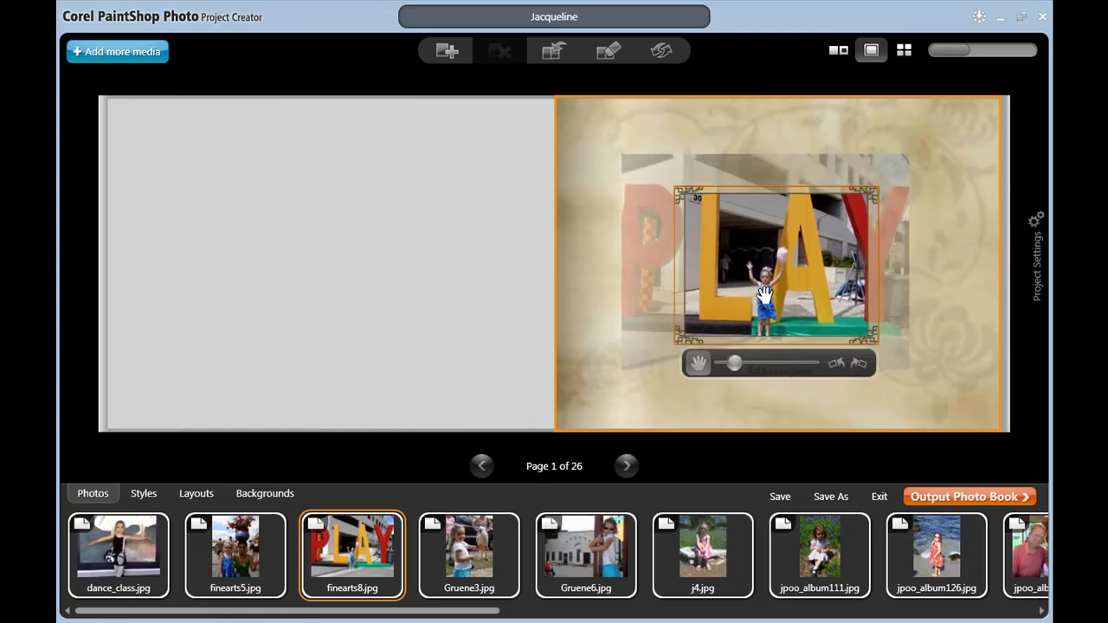
{"action": "left_click_drag", "start_coordinate": [733, 367], "coordinate": [733, 367]}
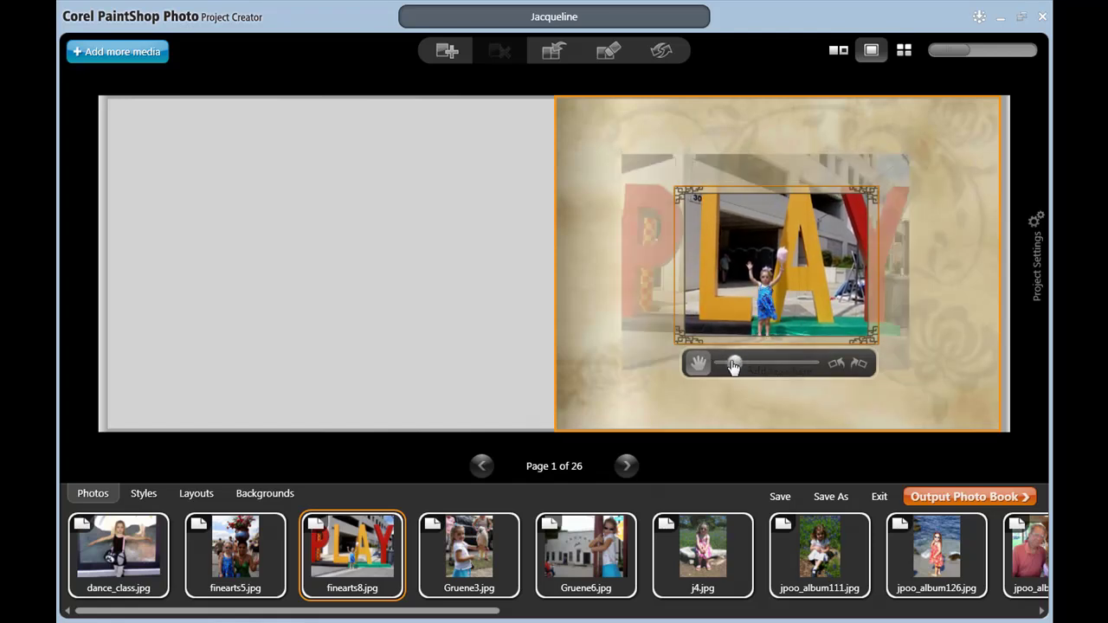
- Turn to pages 2-3 and pan the page 3 photo to show the girl's face
{"action": "left_click", "coordinate": [628, 466]}
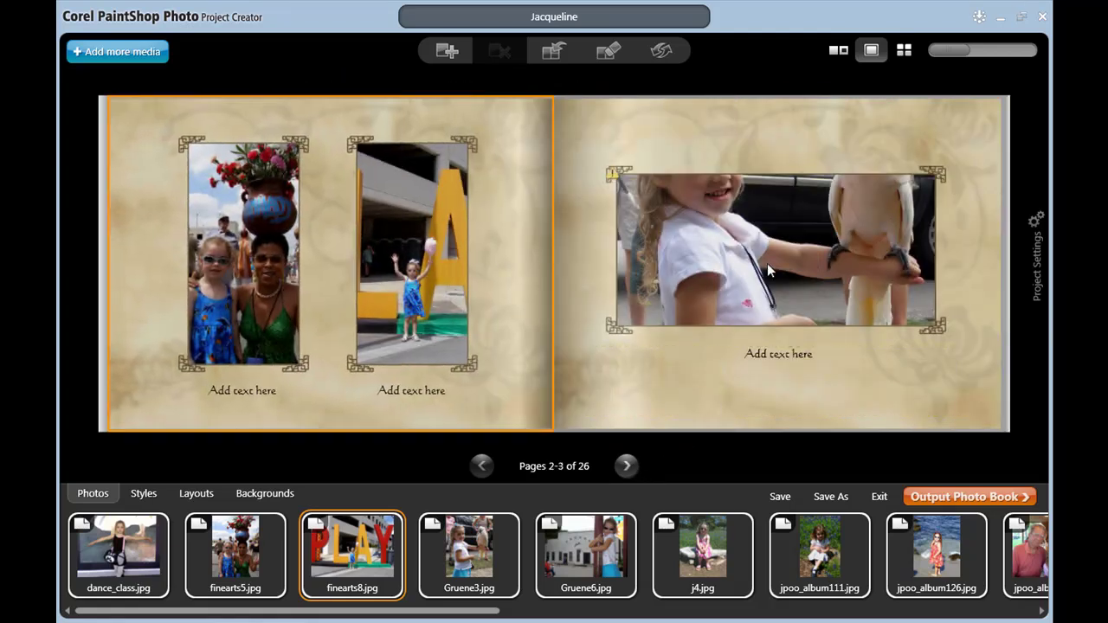
{"action": "mouse_move", "coordinate": [824, 270]}
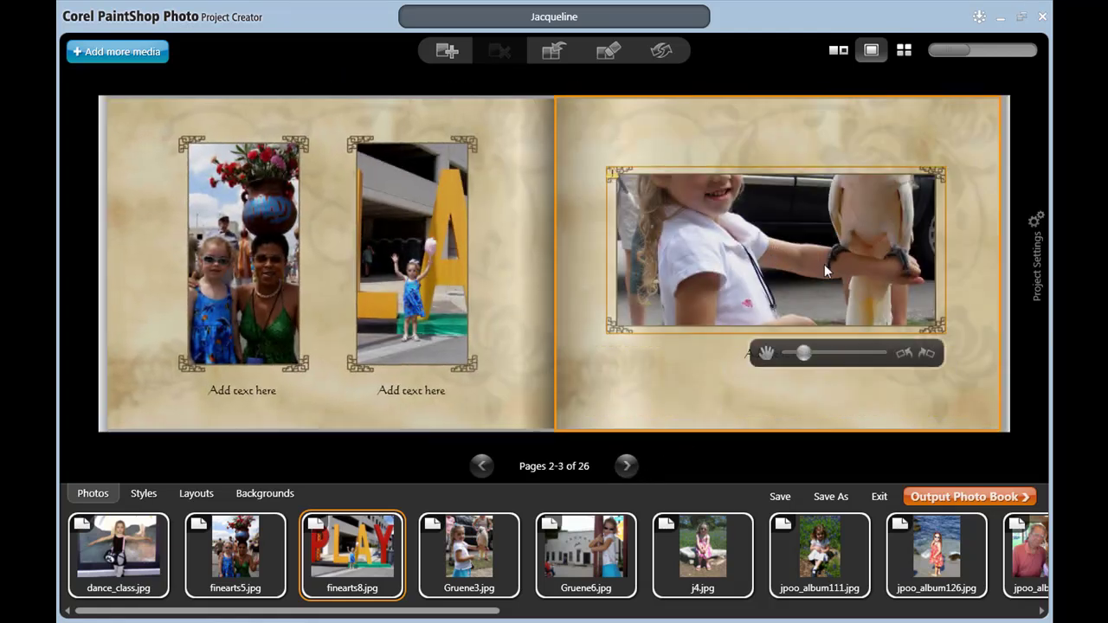
{"action": "left_click", "coordinate": [766, 353]}
{"action": "left_click_drag", "start_coordinate": [787, 218], "coordinate": [786, 292]}
- Caption page 3 with 'Gruene Hall, Gruene Texas' in red at size 120
{"action": "left_click", "coordinate": [758, 392]}
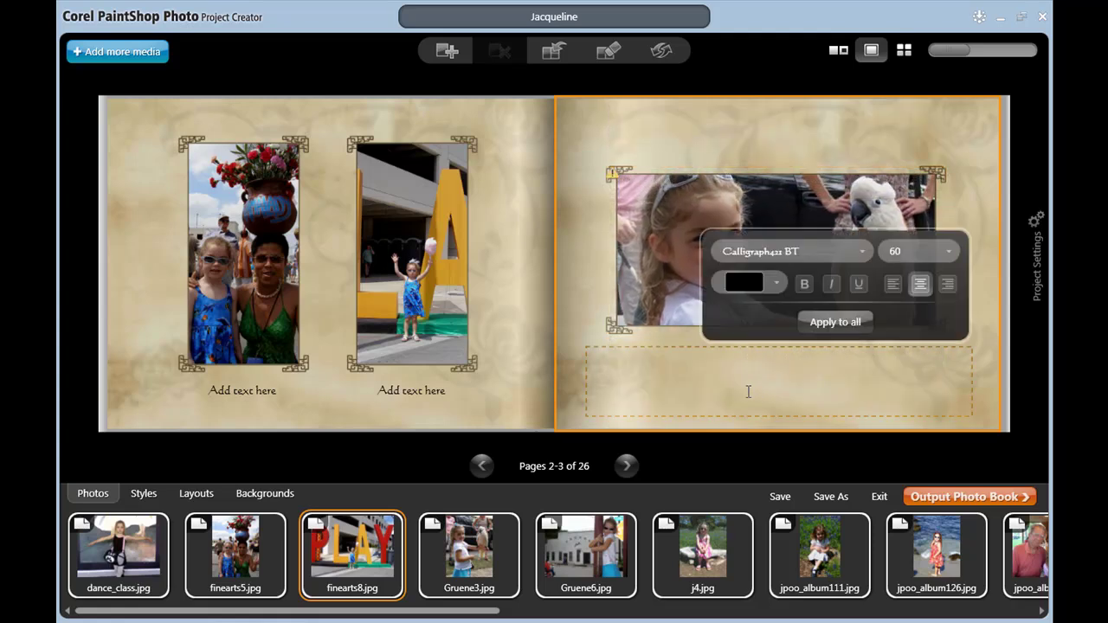
{"action": "type", "text": "Gruene Hall, Gruene Texas"}
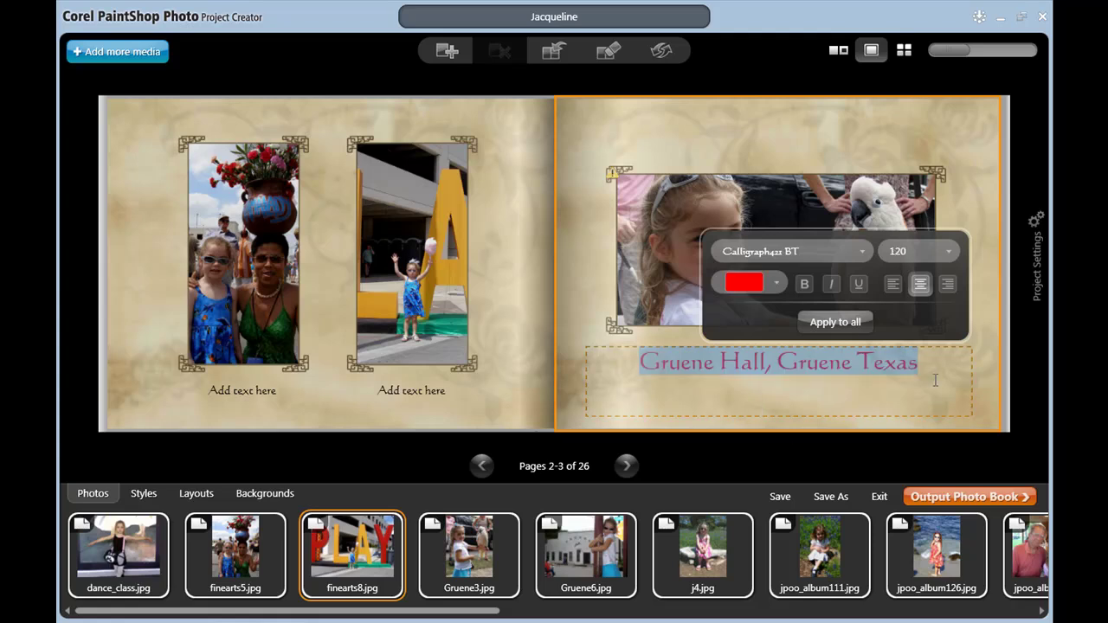
{"action": "left_click", "coordinate": [935, 380]}
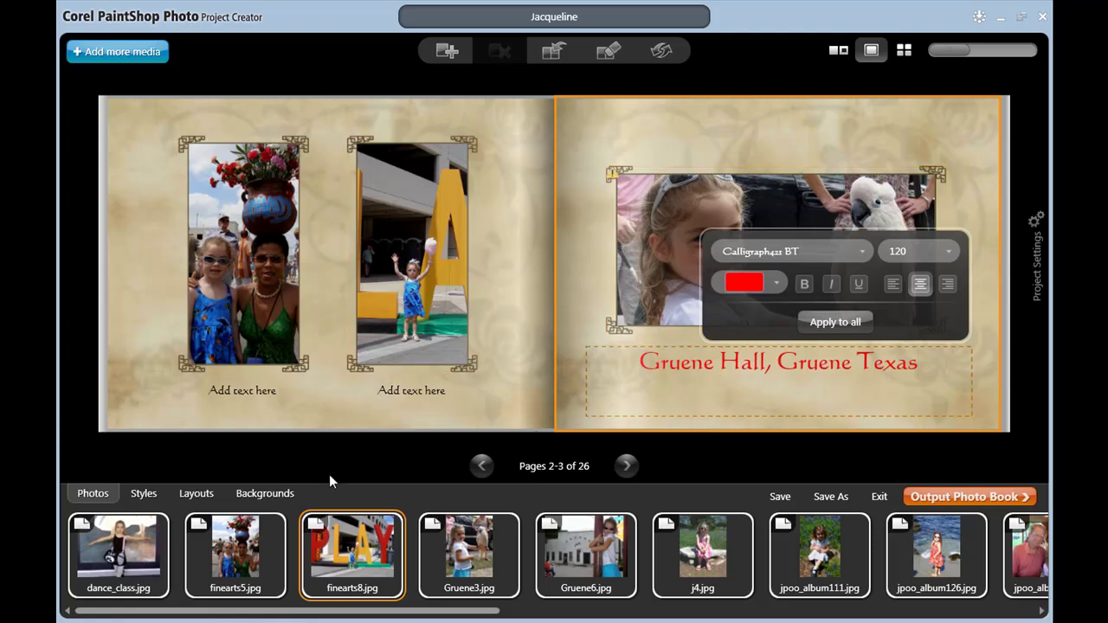
- Try the dark book style, then switch back to the beige style
{"action": "left_click", "coordinate": [146, 496]}
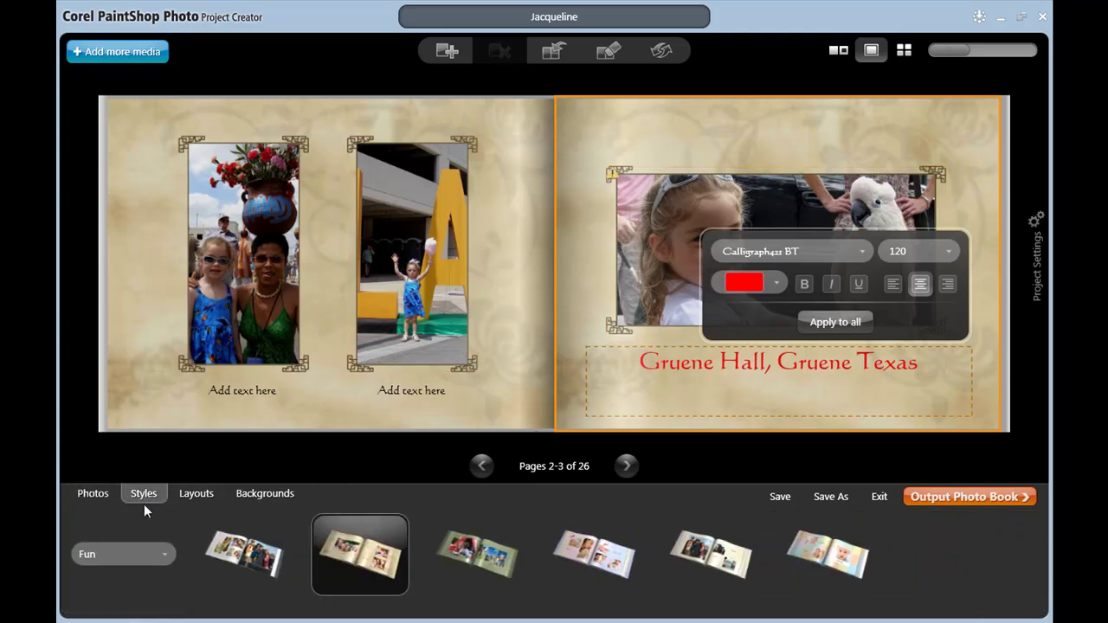
{"action": "left_click", "coordinate": [250, 552]}
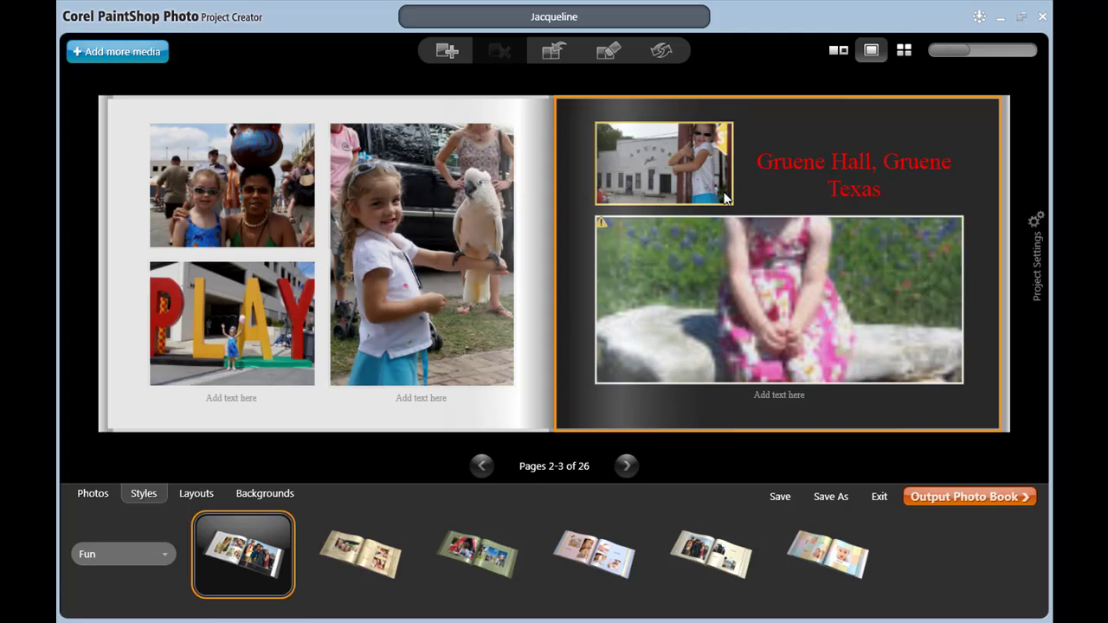
{"action": "left_click", "coordinate": [373, 559]}
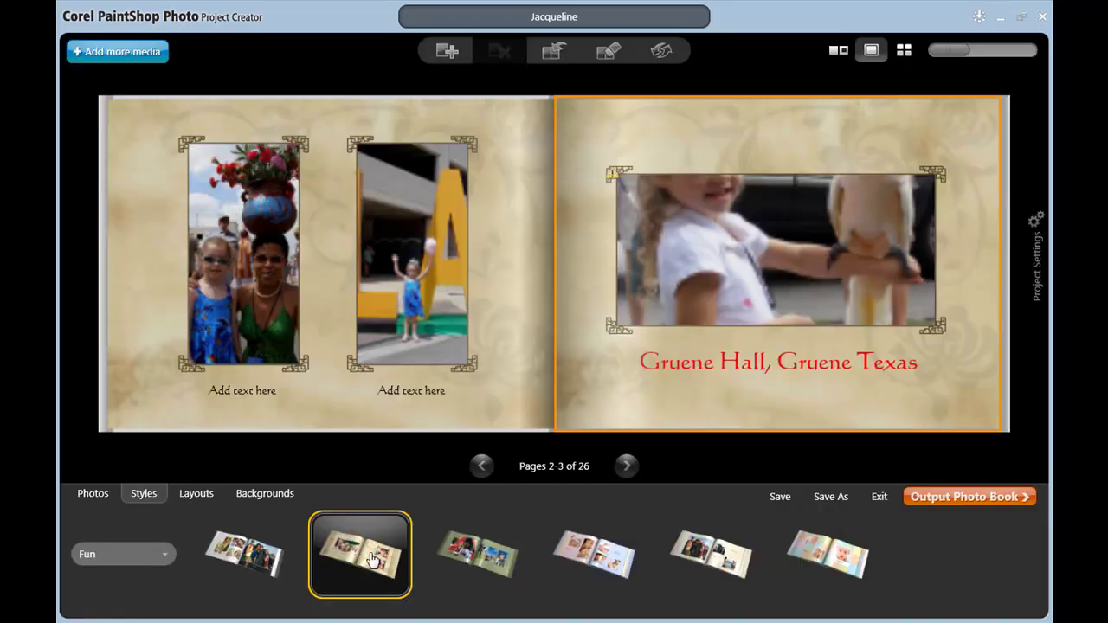
- Turn to pages 8-9 and pan the top Santa photo to show both faces
{"action": "left_click", "coordinate": [626, 468]}
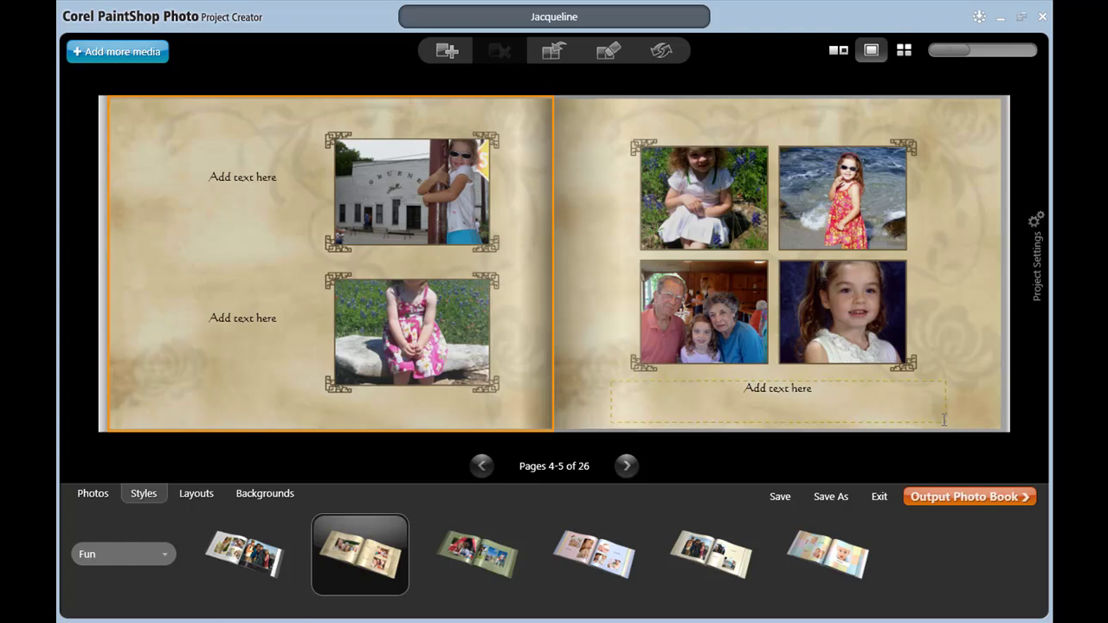
{"action": "left_click_drag", "start_coordinate": [990, 408], "coordinate": [110, 432]}
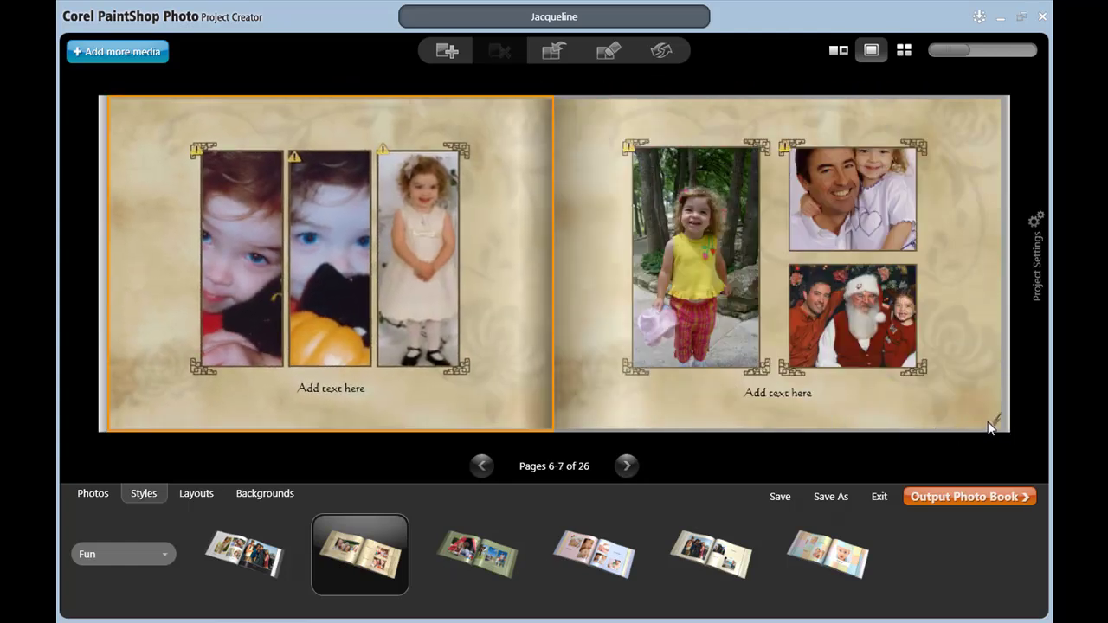
{"action": "left_click_drag", "start_coordinate": [990, 427], "coordinate": [120, 440]}
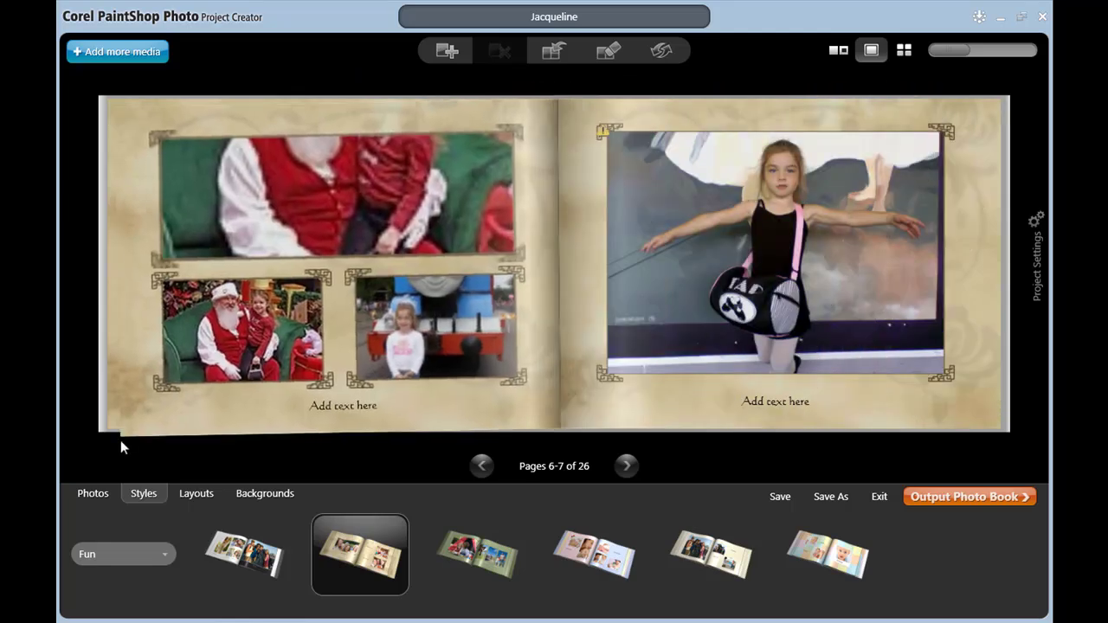
{"action": "mouse_move", "coordinate": [330, 279]}
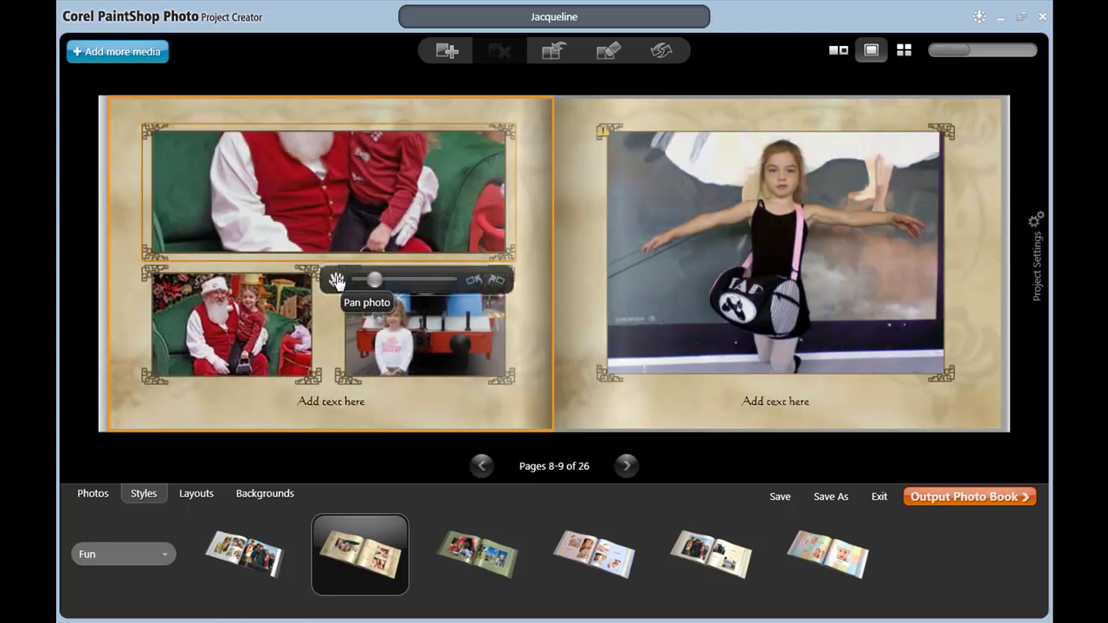
{"action": "left_click", "coordinate": [336, 280]}
{"action": "left_click_drag", "start_coordinate": [349, 163], "coordinate": [367, 217]}
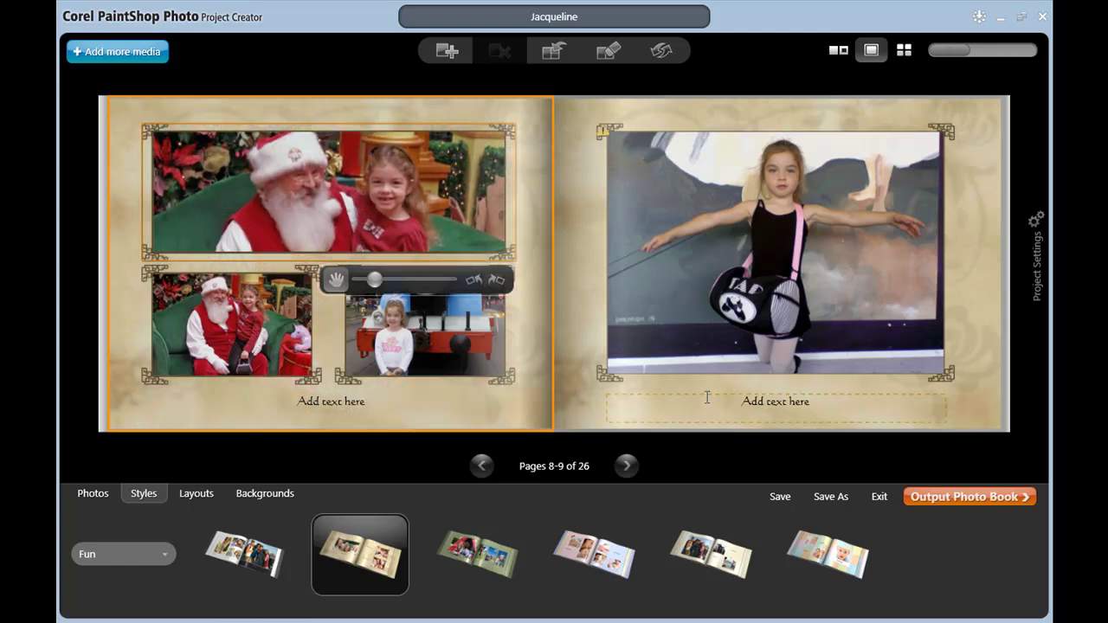
- Advance to the next spread and open the Output Photo Book options
{"action": "left_click", "coordinate": [966, 387]}
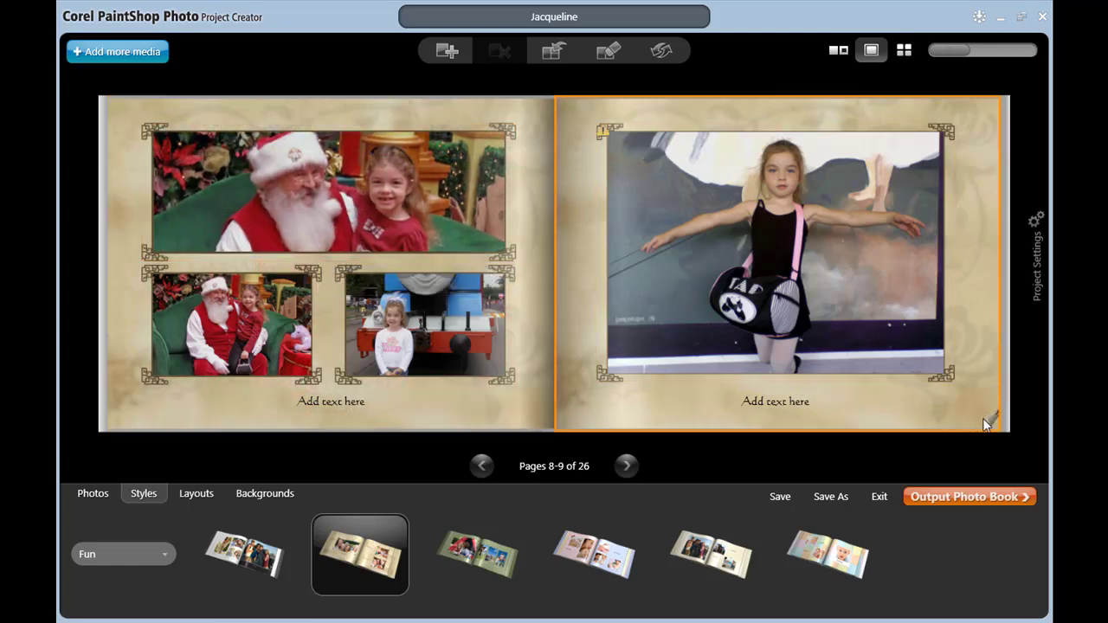
{"action": "left_click", "coordinate": [985, 415]}
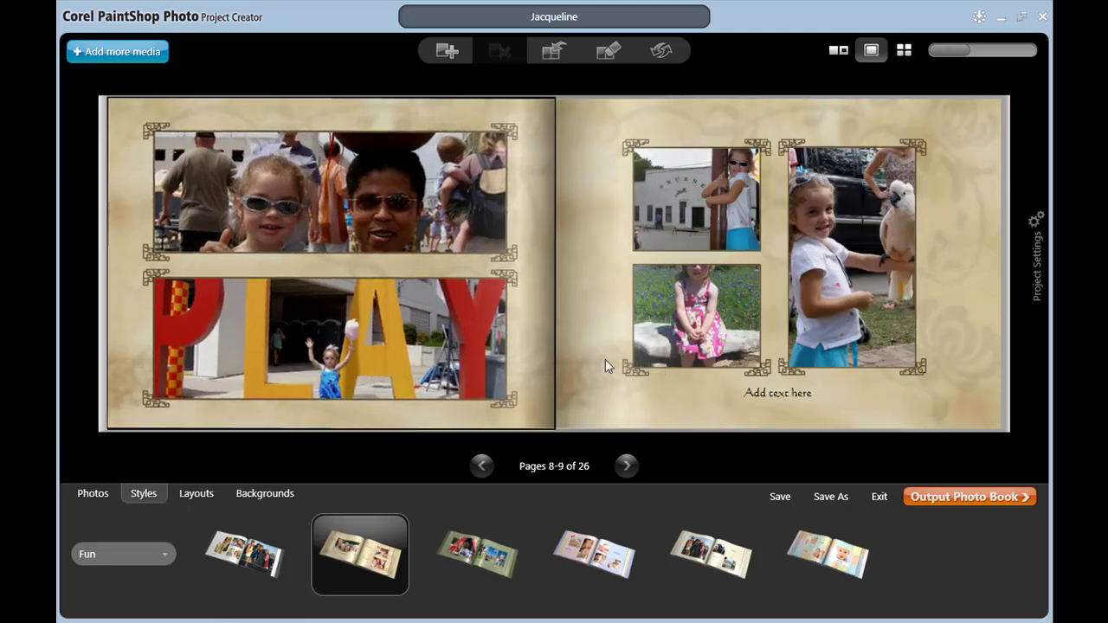
{"action": "left_click", "coordinate": [967, 498]}
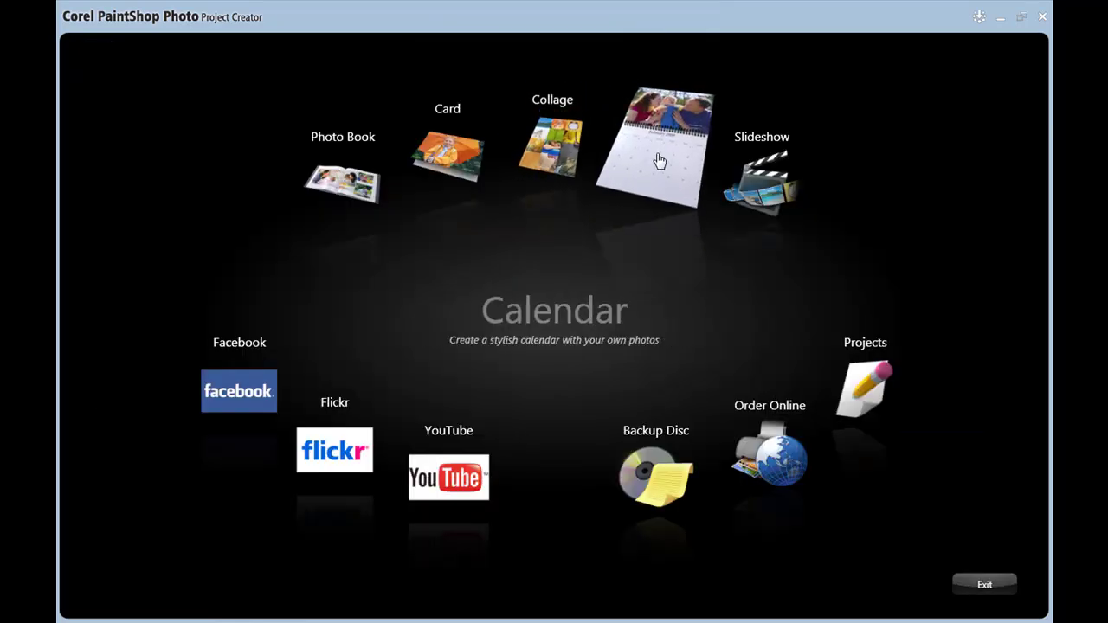
- Create a calendar project named '2010' starting January 2010 and proceed to photo selection
{"action": "left_click", "coordinate": [658, 161]}
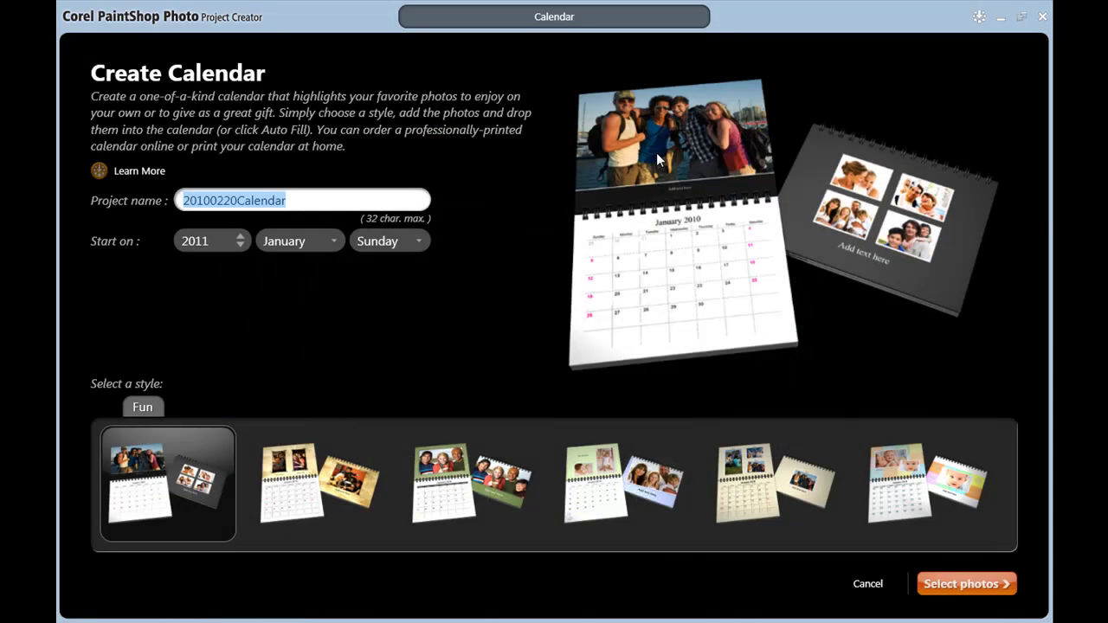
{"action": "type", "text": "2010"}
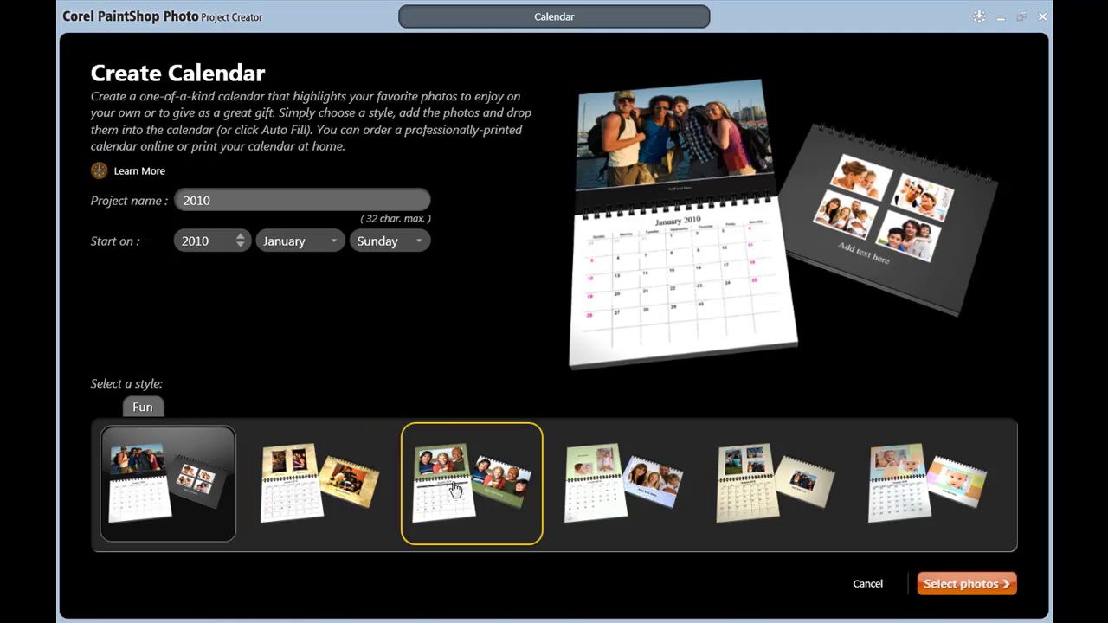
{"action": "left_click", "coordinate": [939, 584]}
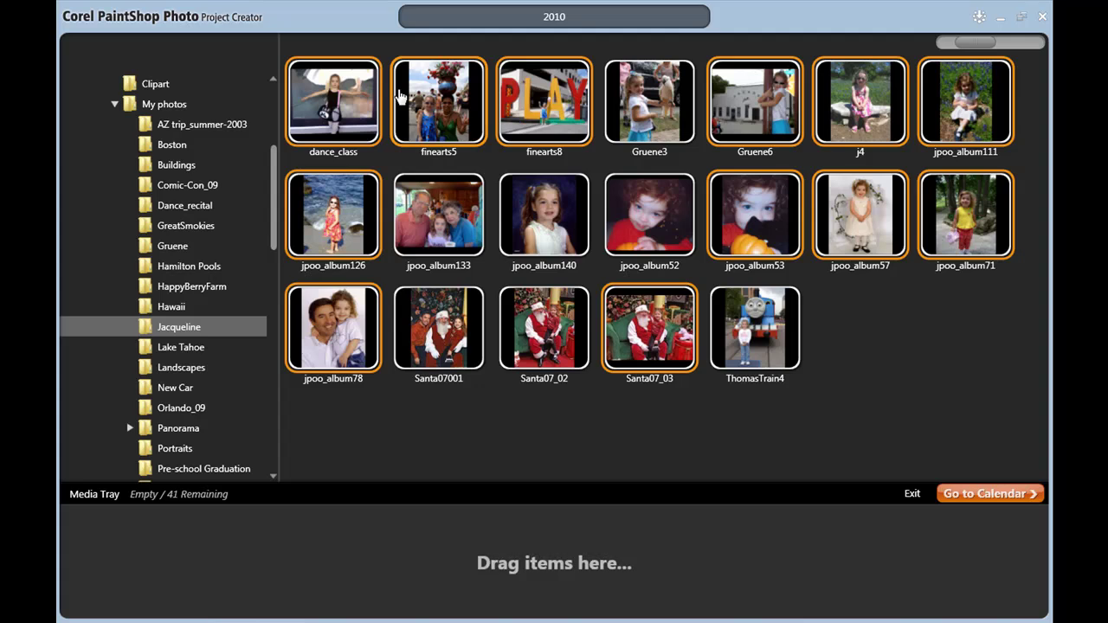
- Drag the 12 selected Jacqueline photos into the Media Tray and open the calendar editor
{"action": "left_click_drag", "start_coordinate": [608, 319], "coordinate": [564, 531]}
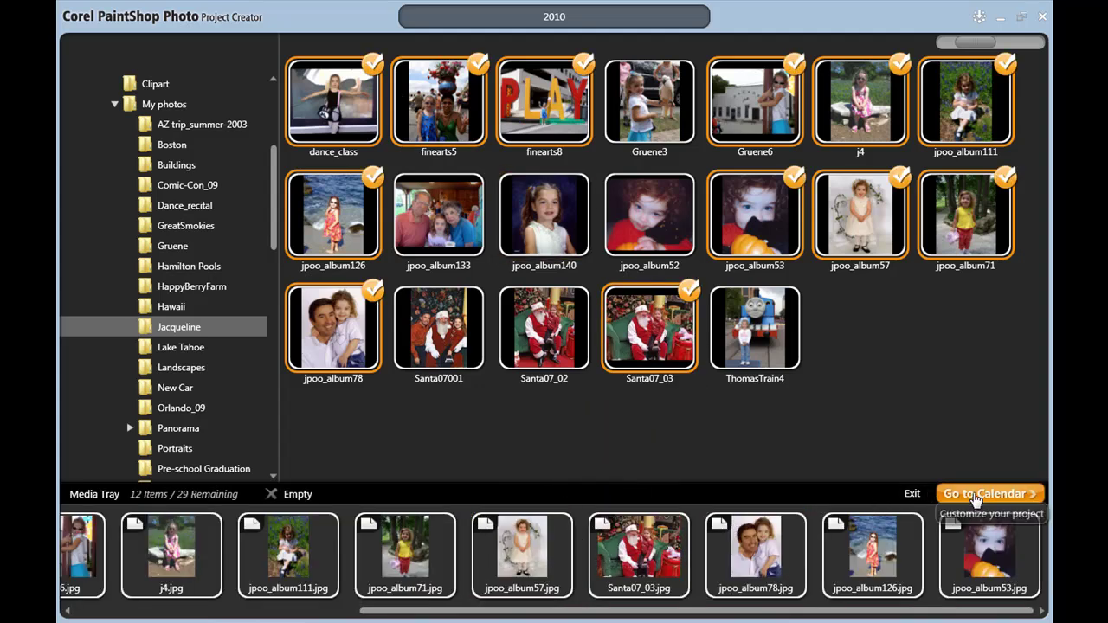
{"action": "left_click", "coordinate": [975, 496]}
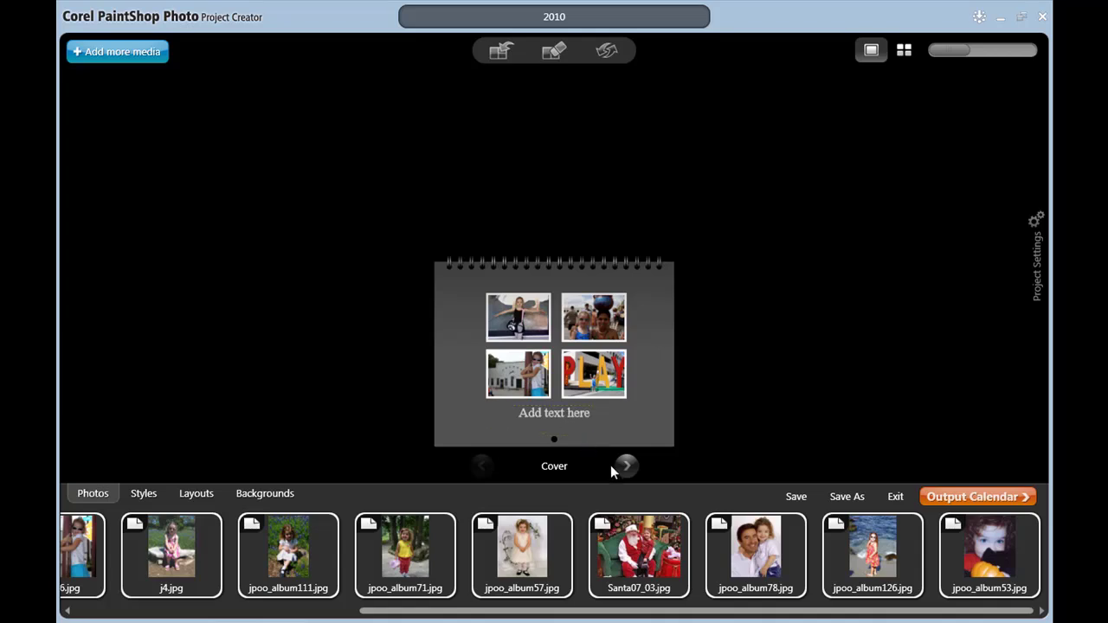
- Edit the cover caption, then pan the January photo down to show the girl's face
{"action": "left_click", "coordinate": [564, 427]}
{"action": "type", "text": "2010"}
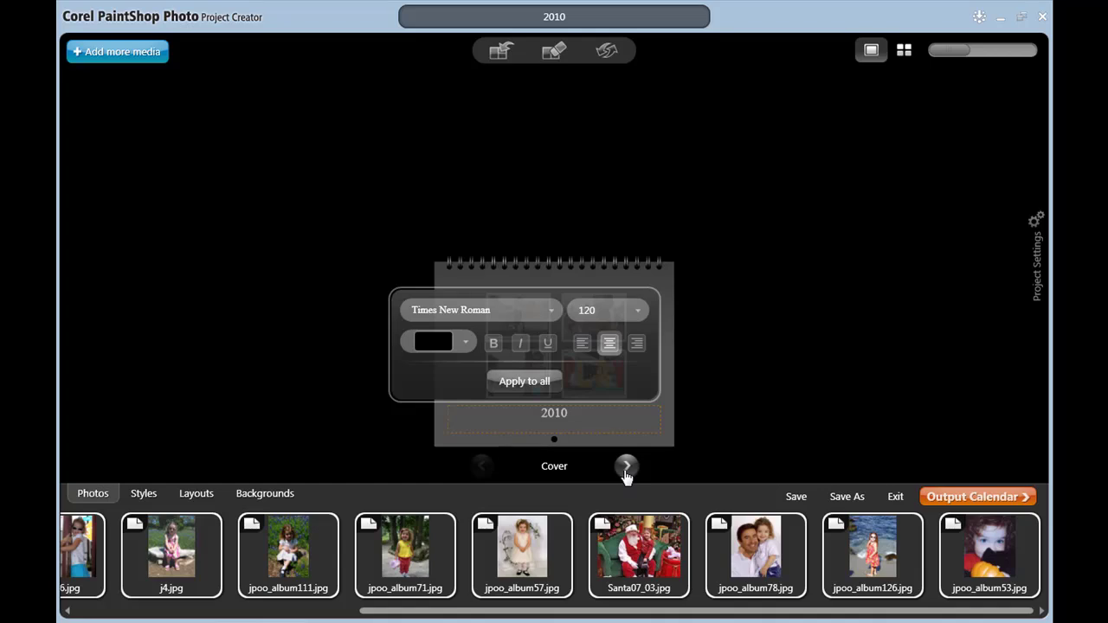
{"action": "left_click", "coordinate": [626, 465]}
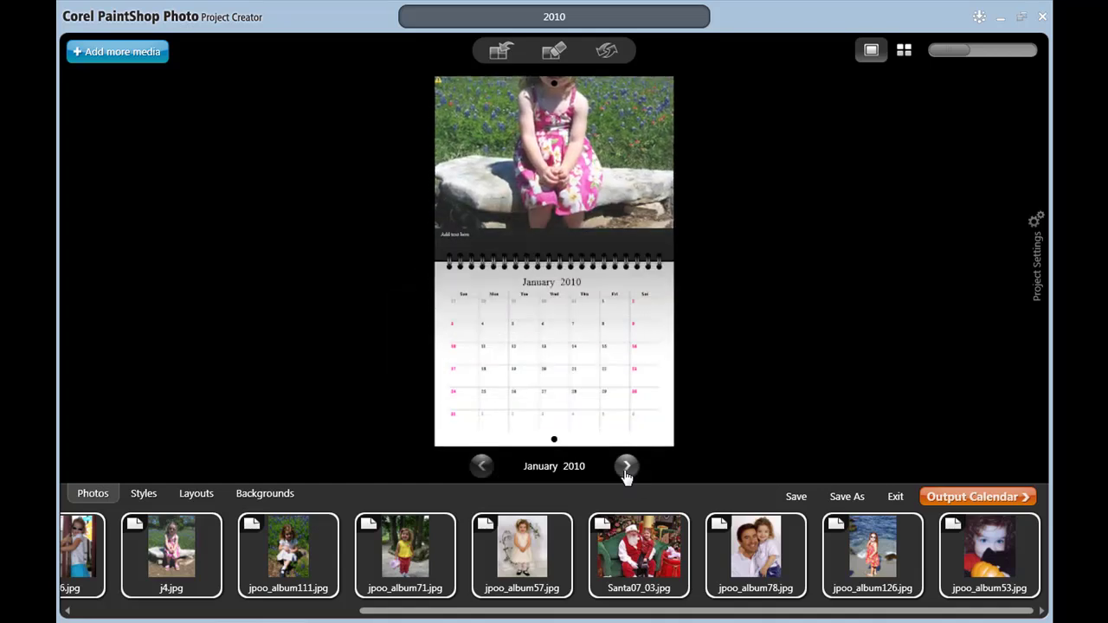
{"action": "left_click", "coordinate": [523, 151]}
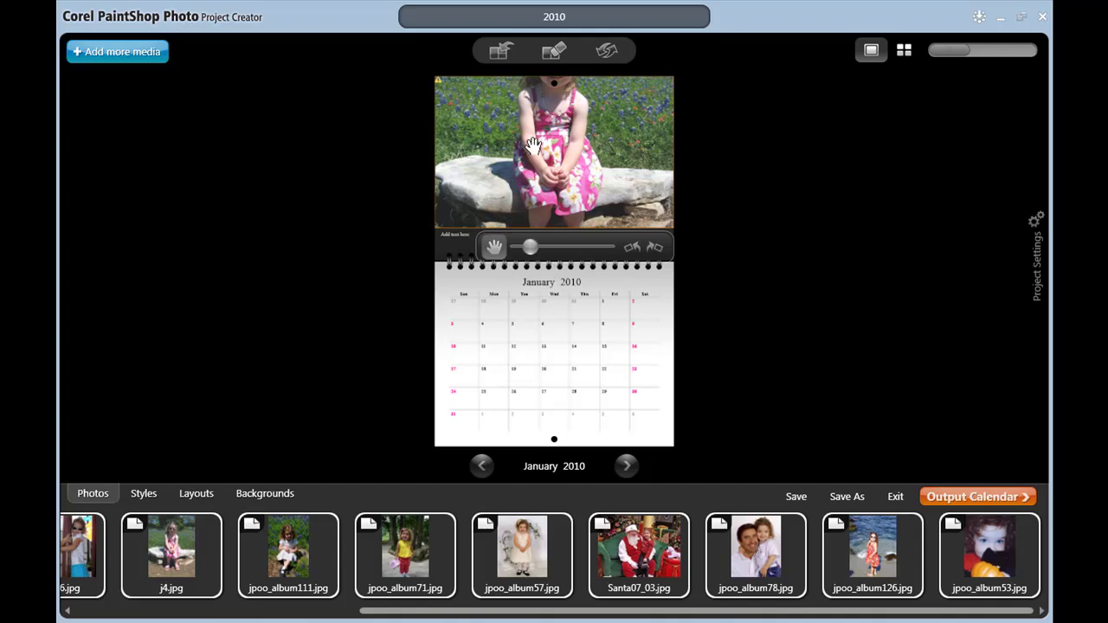
{"action": "left_click_drag", "start_coordinate": [532, 145], "coordinate": [538, 187]}
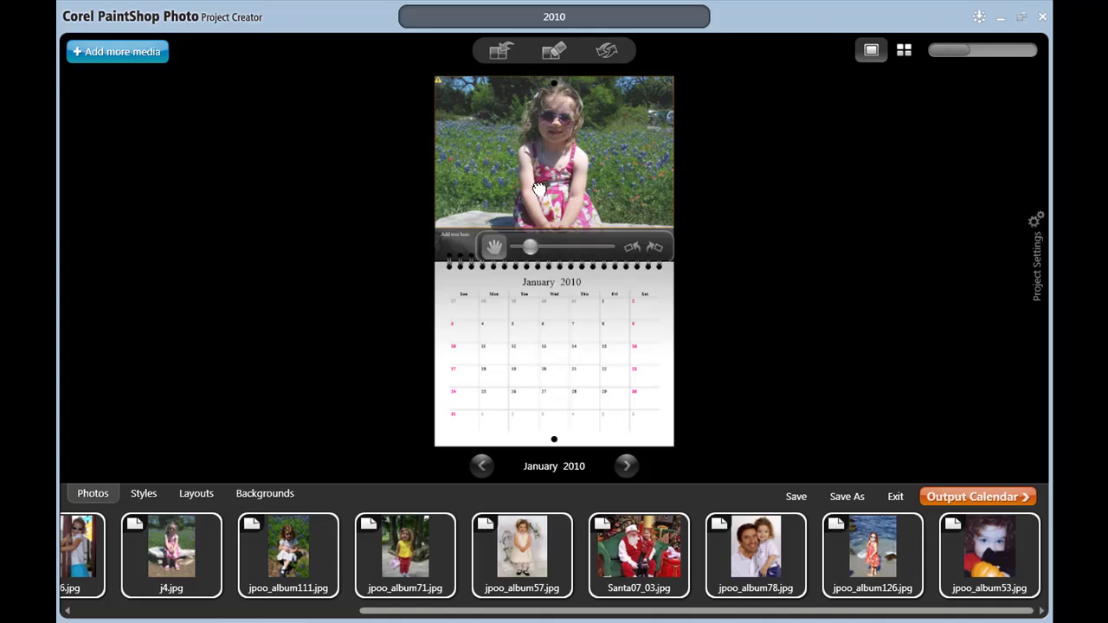
- Flip the calendar to June, select its large photo and display the layout choices
{"action": "left_click", "coordinate": [625, 466]}
{"action": "left_click", "coordinate": [626, 466]}
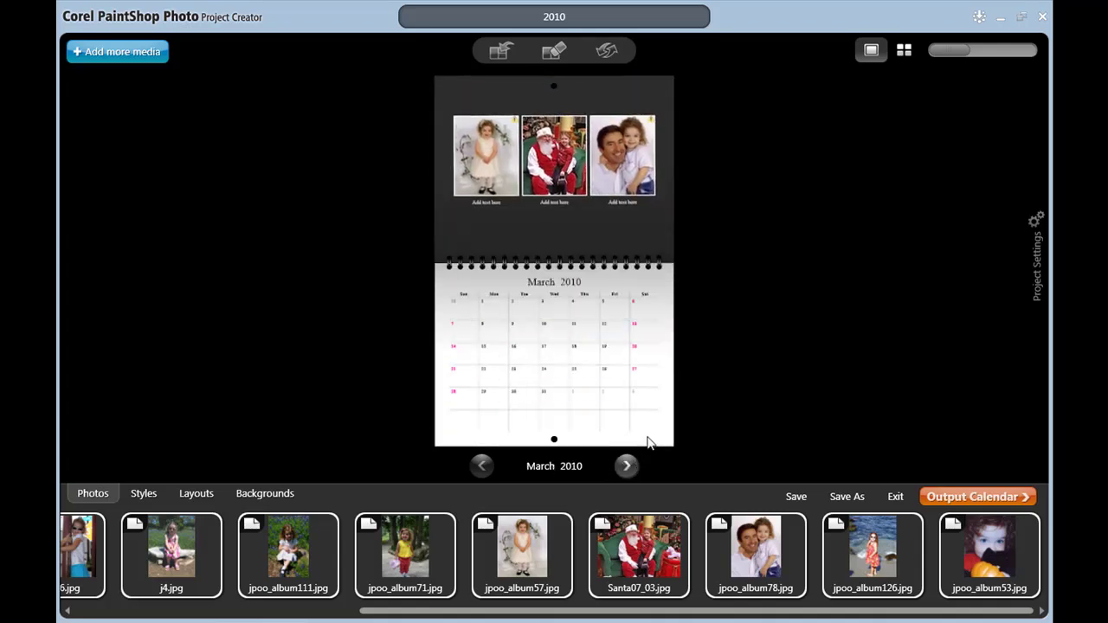
{"action": "left_click_drag", "start_coordinate": [649, 442], "coordinate": [618, 119]}
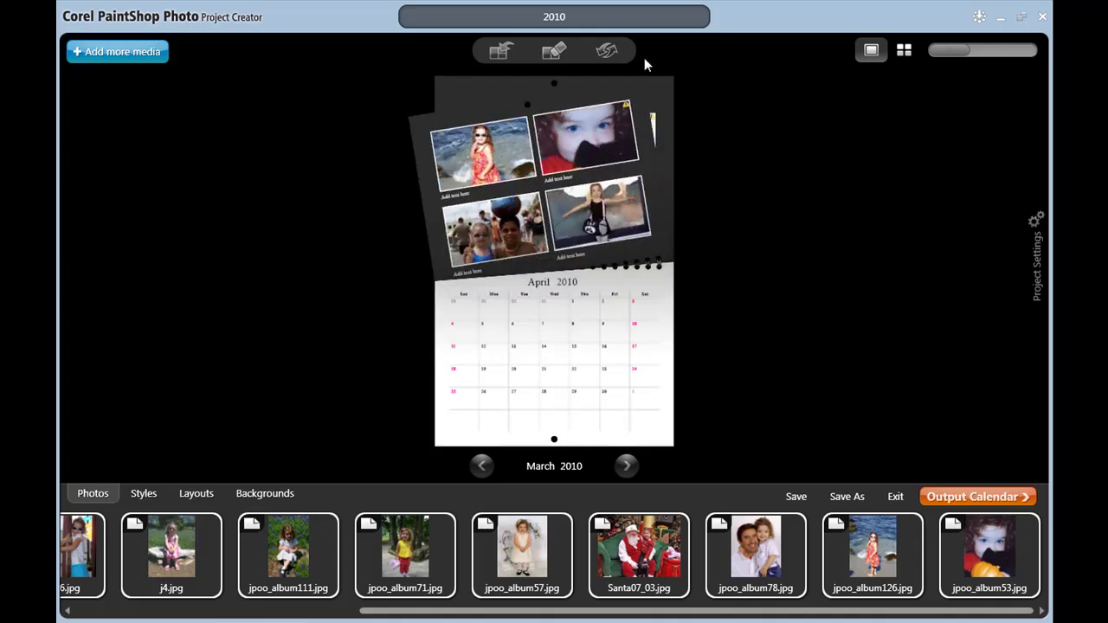
{"action": "left_click_drag", "start_coordinate": [663, 433], "coordinate": [658, 69]}
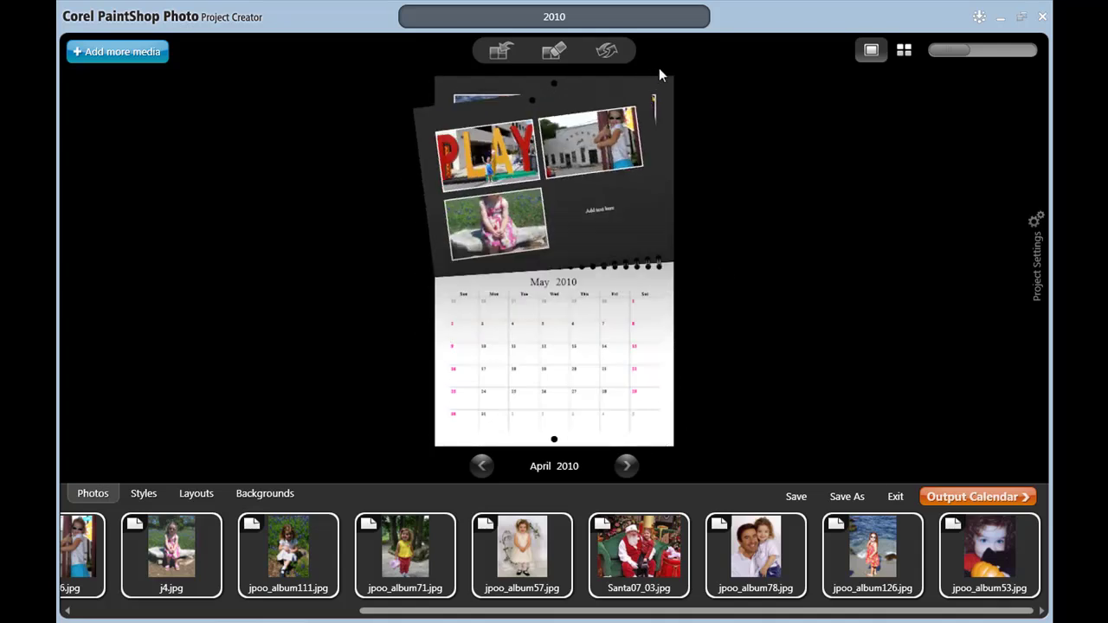
{"action": "left_click_drag", "start_coordinate": [663, 425], "coordinate": [678, 92]}
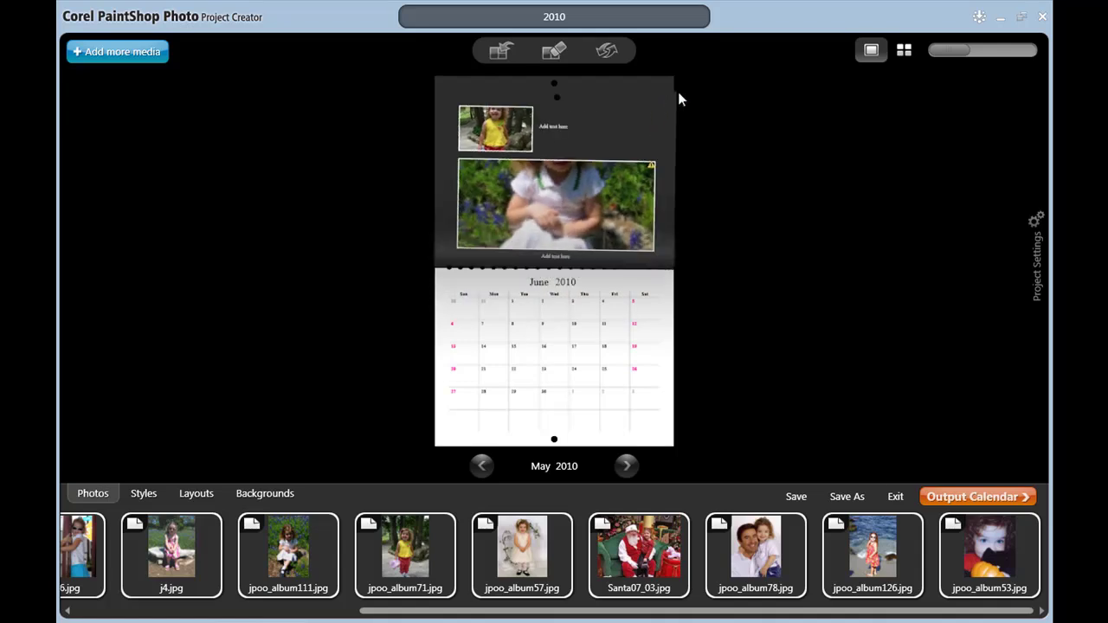
{"action": "left_click", "coordinate": [569, 176]}
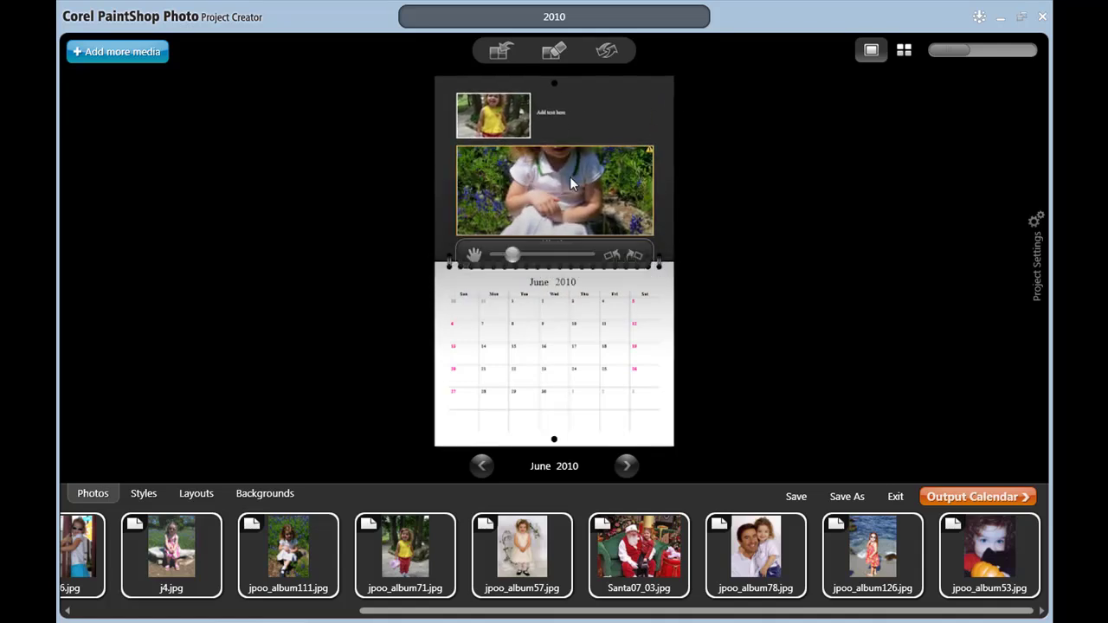
{"action": "left_click", "coordinate": [197, 492]}
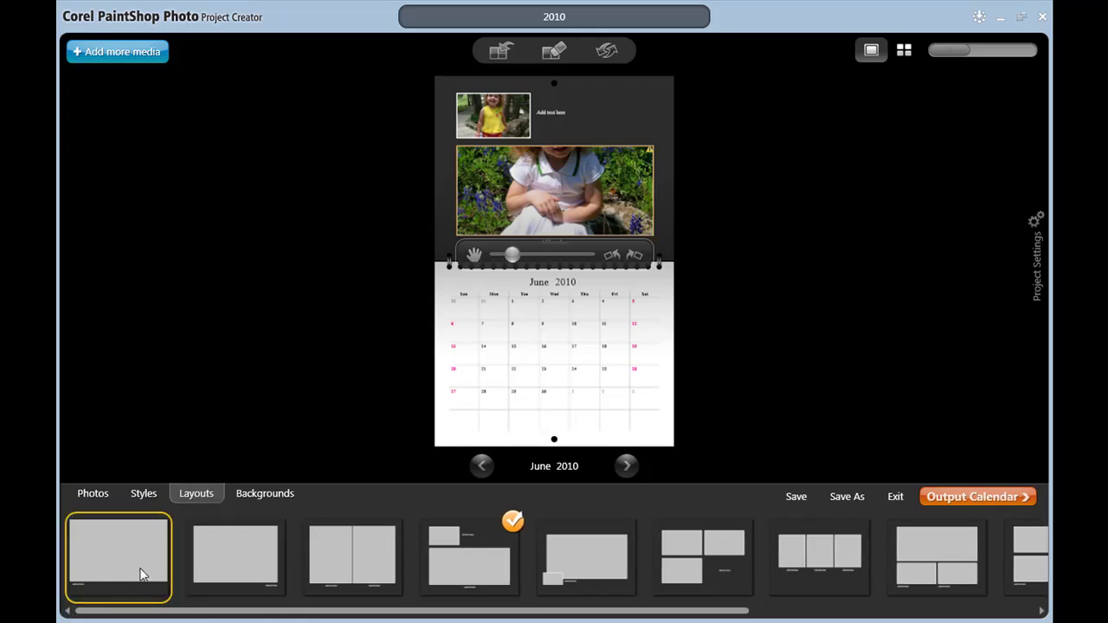
- Give June the single large-photo layout, pan the photo down to her face, then open the calendar output
{"action": "left_click", "coordinate": [133, 575]}
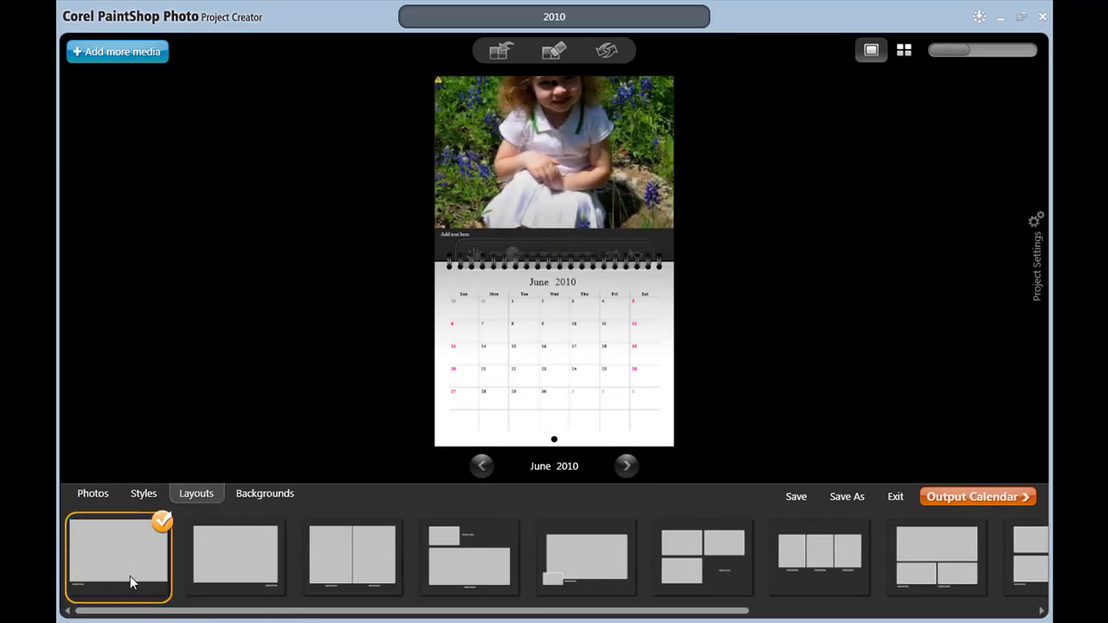
{"action": "left_click", "coordinate": [493, 246]}
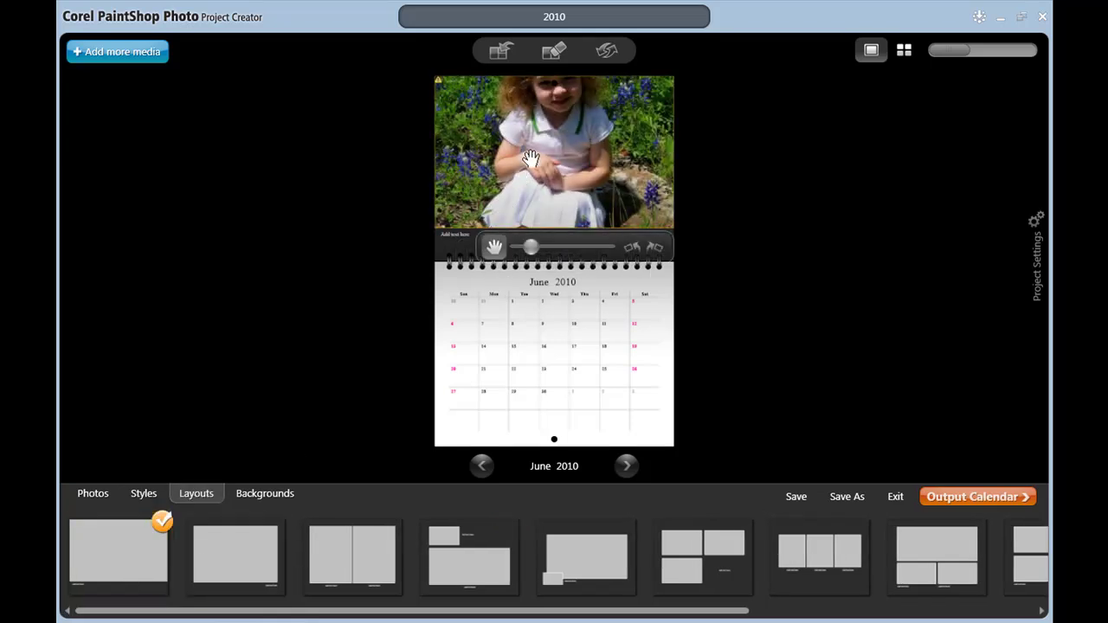
{"action": "left_click_drag", "start_coordinate": [538, 145], "coordinate": [541, 183]}
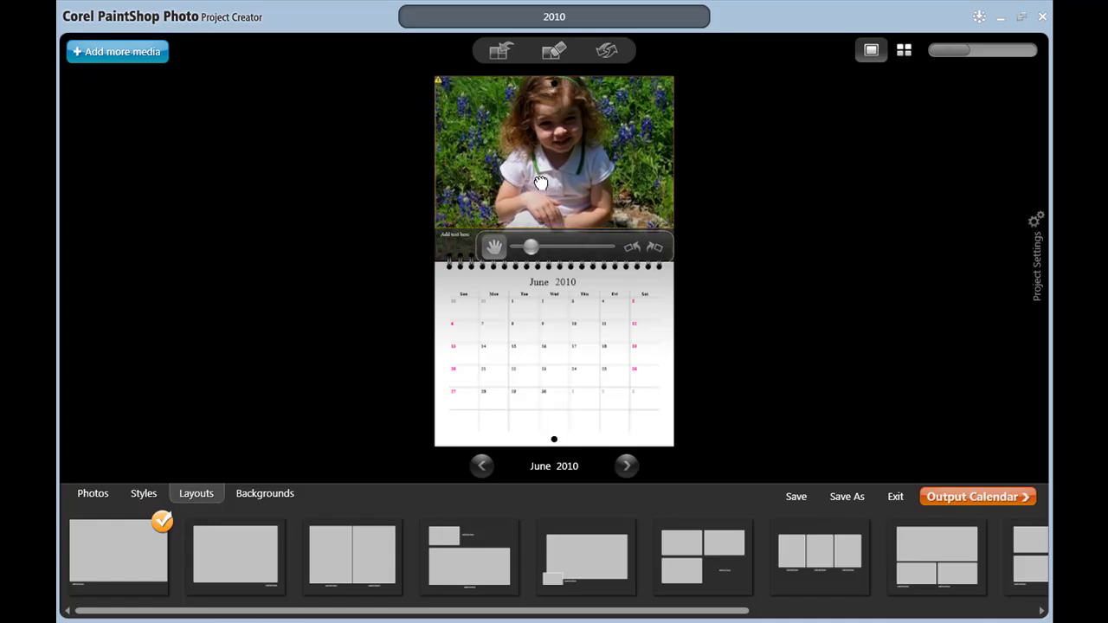
{"action": "left_click", "coordinate": [143, 494]}
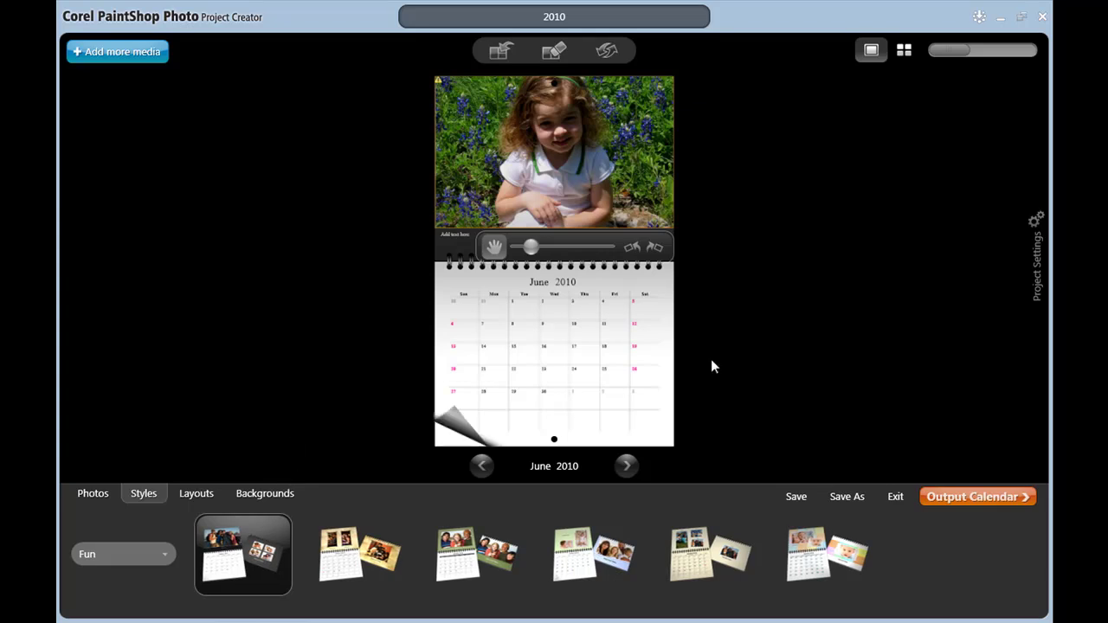
{"action": "left_click", "coordinate": [972, 498]}
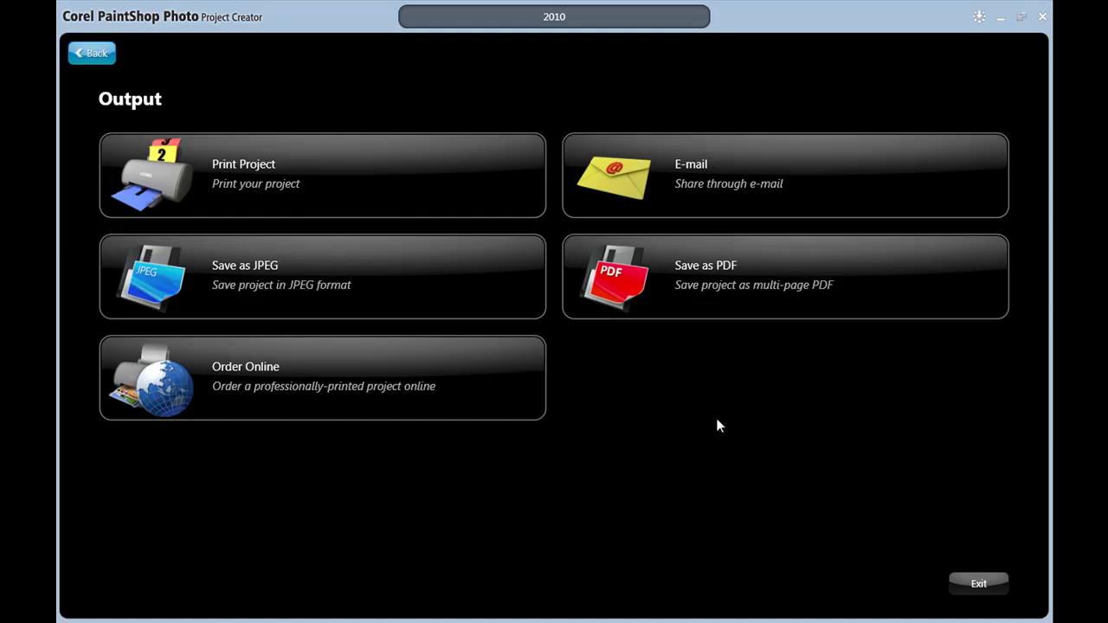
- Exit the calendar's Output screen back to the Project Creator home screen
{"action": "left_click", "coordinate": [971, 585]}
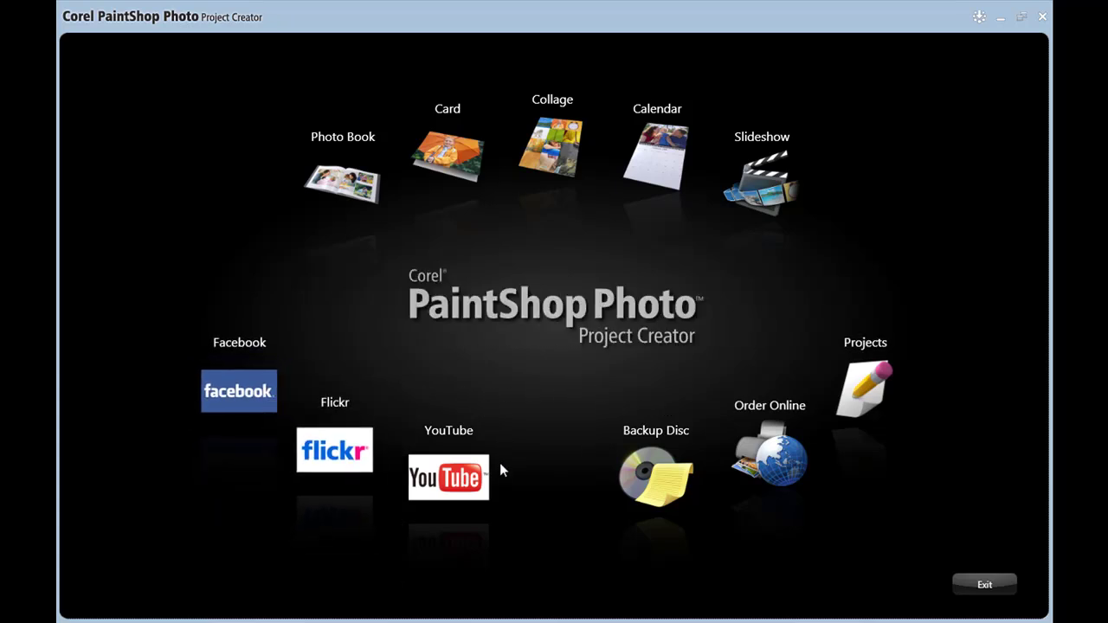
- Select all 19 Jacqueline photos into the Facebook Media Tray and continue to the upload disclaimer
{"action": "left_click", "coordinate": [242, 375]}
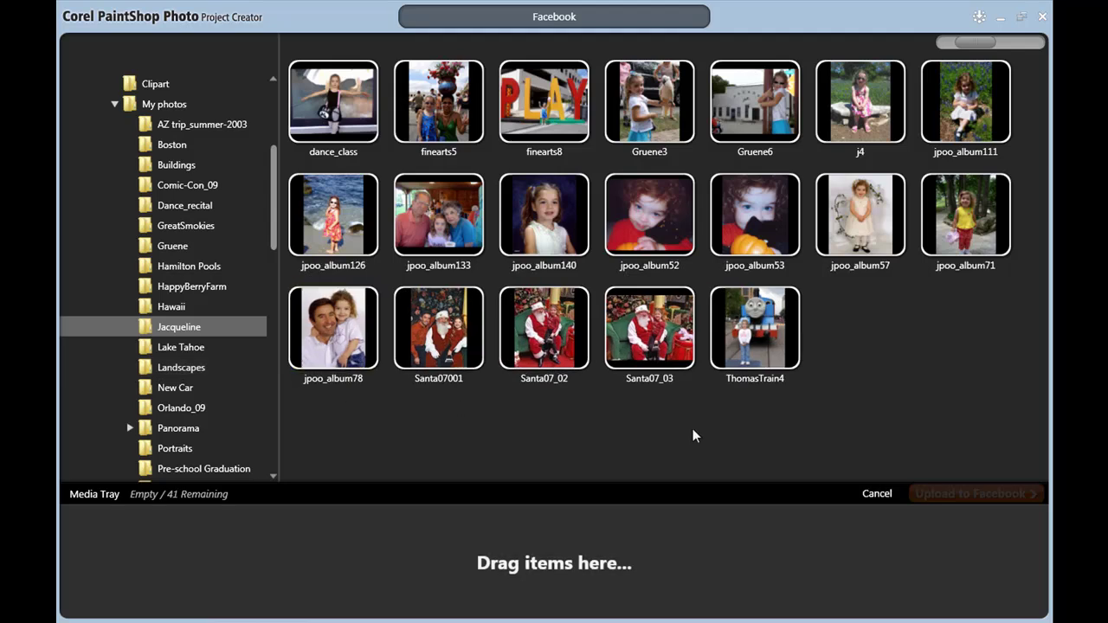
{"action": "left_click_drag", "start_coordinate": [928, 440], "coordinate": [290, 61]}
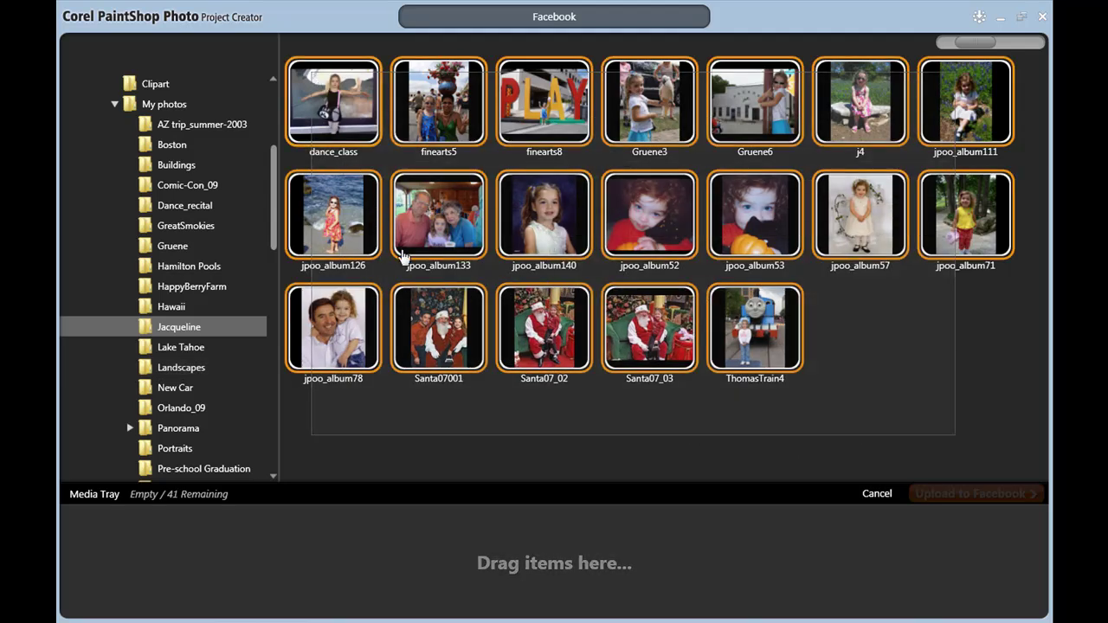
{"action": "left_click_drag", "start_coordinate": [433, 357], "coordinate": [432, 563]}
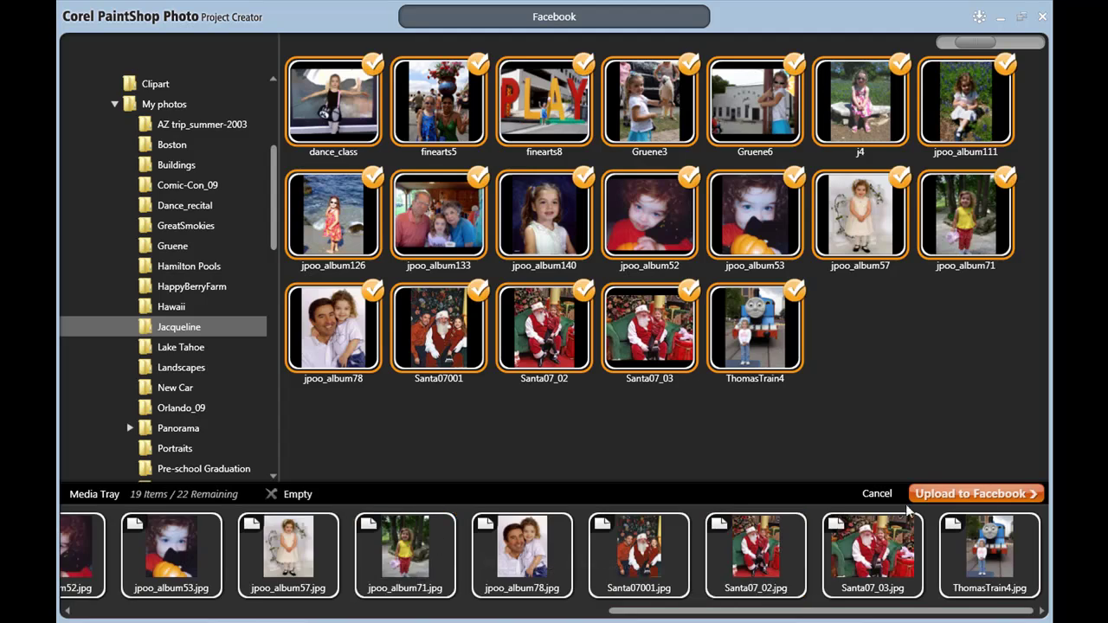
{"action": "left_click", "coordinate": [997, 494]}
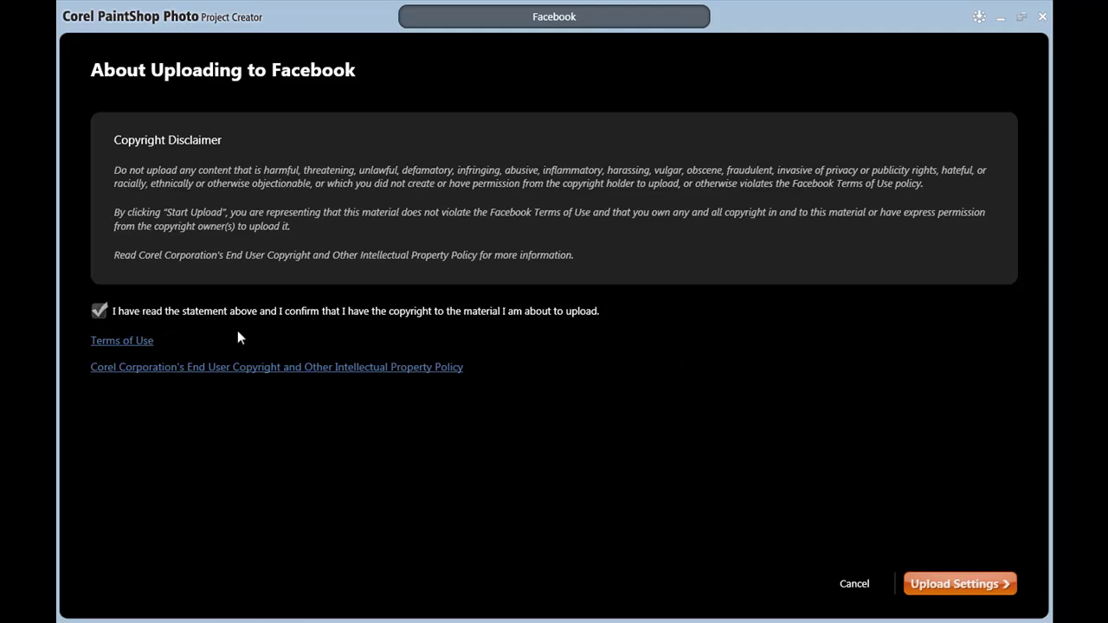
- Accept the disclaimer, pick the Miscellaneous album, and start uploading the 19 photos
{"action": "left_click", "coordinate": [939, 591]}
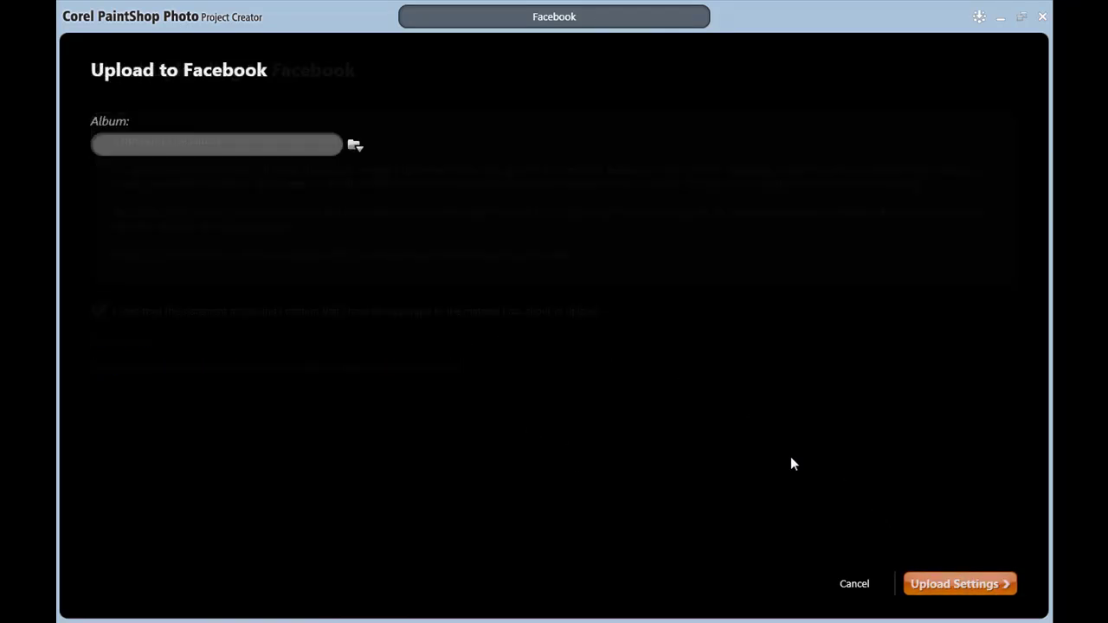
{"action": "left_click", "coordinate": [355, 147]}
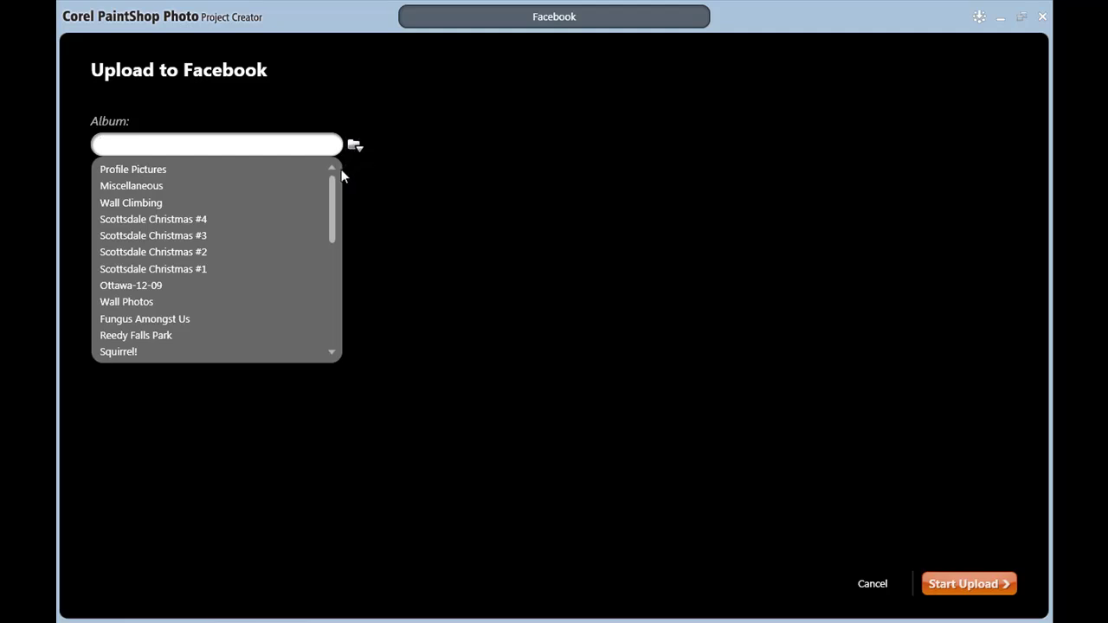
{"action": "left_click_drag", "start_coordinate": [330, 184], "coordinate": [336, 296]}
{"action": "left_click", "coordinate": [150, 190]}
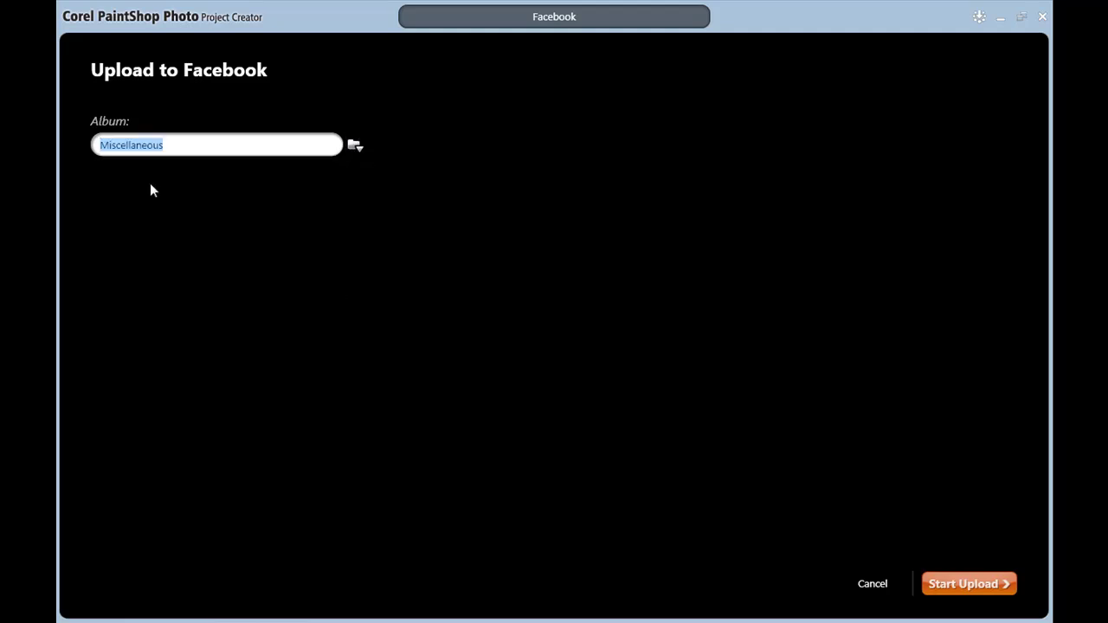
{"action": "left_click", "coordinate": [963, 587]}
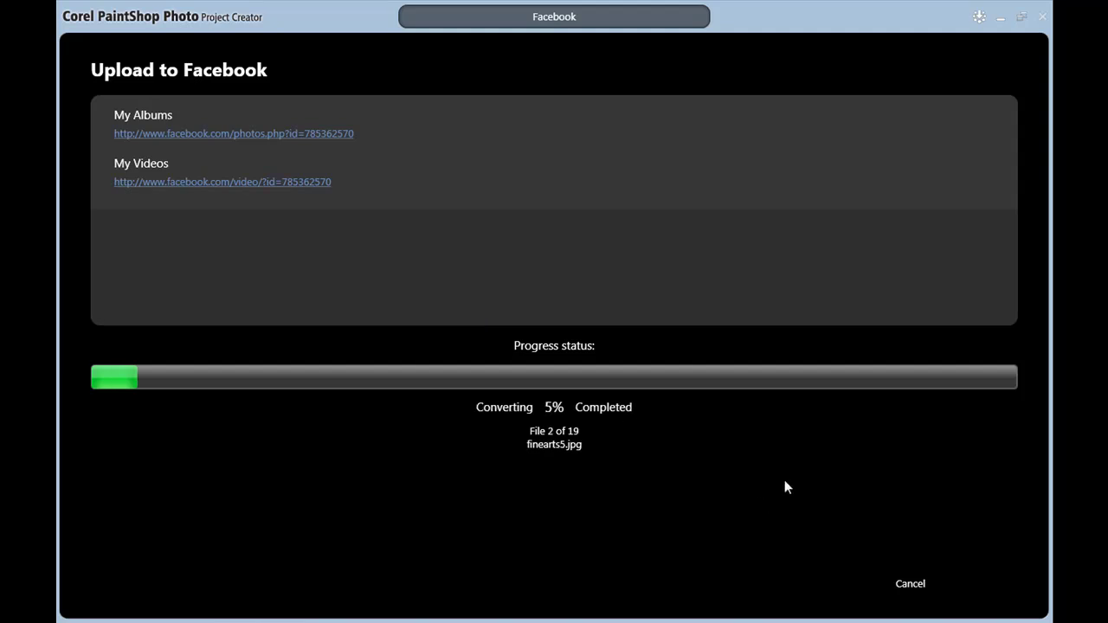
{"action": "left_click", "coordinate": [911, 584]}
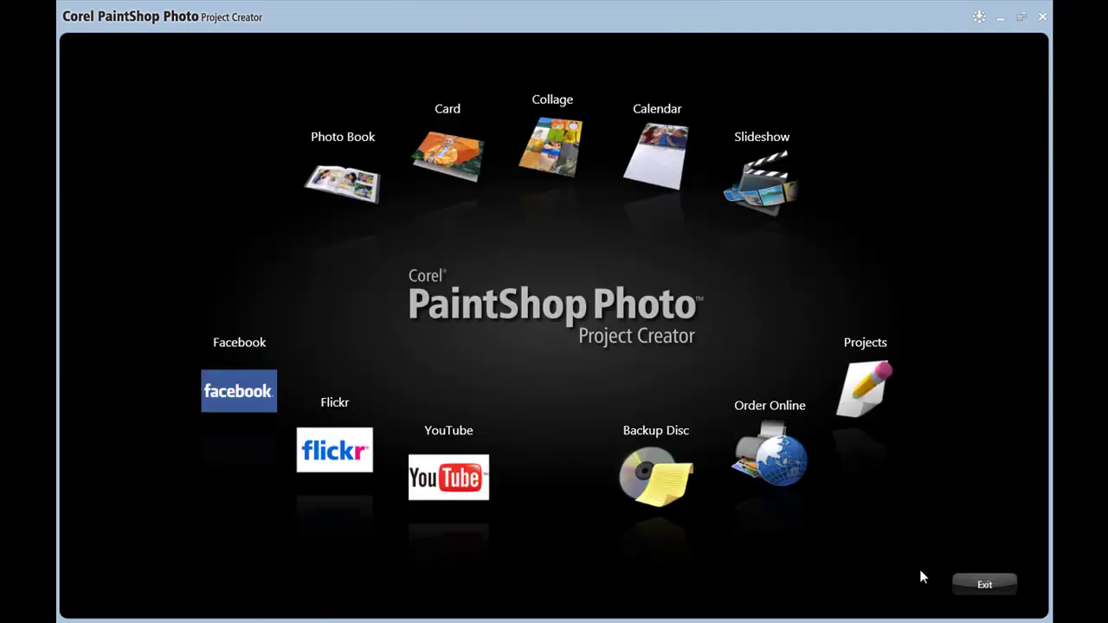